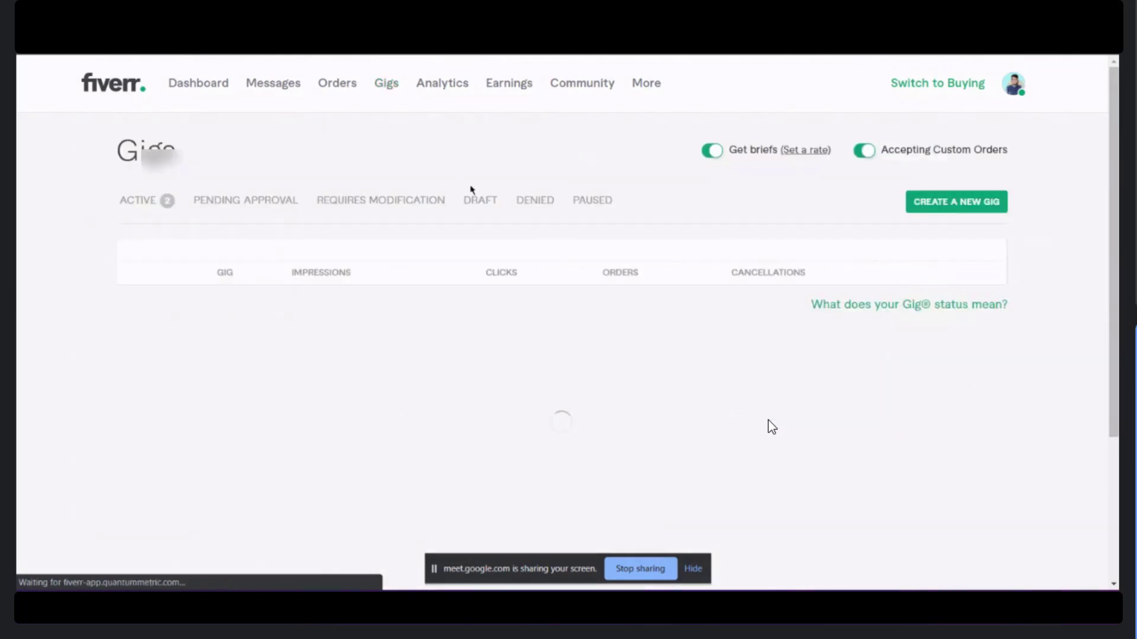
Step: Open Fiverr's Help & Support page from the Gigs page
{"action": "left_click", "coordinate": [477, 199]}
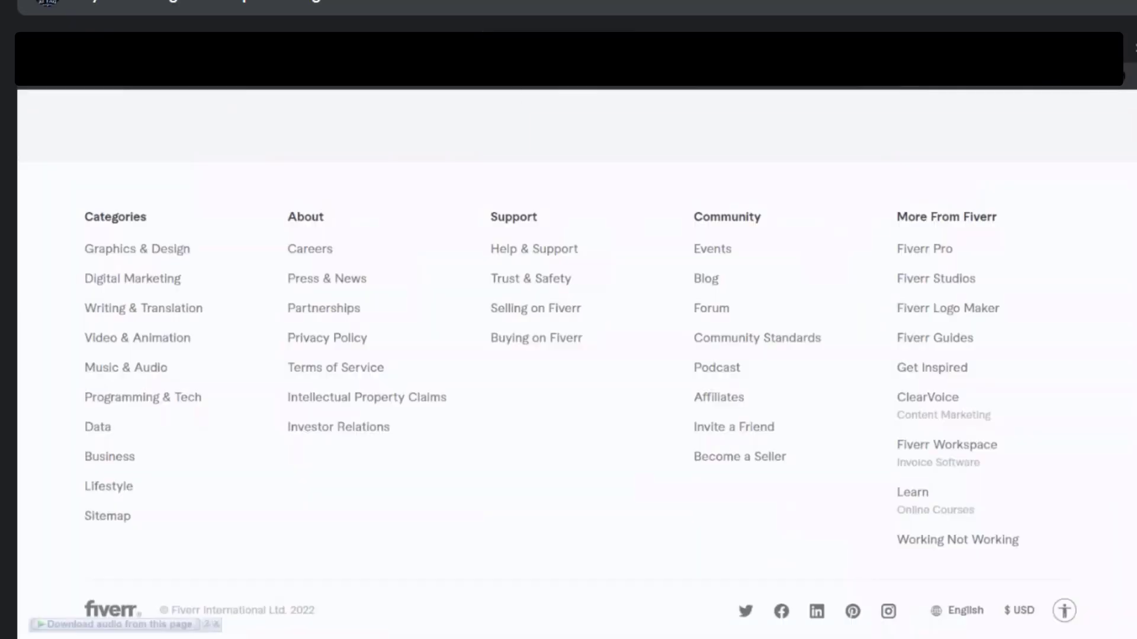
{"action": "scroll", "coordinate": [568, 355], "scroll_direction": "up", "scroll_amount": 10}
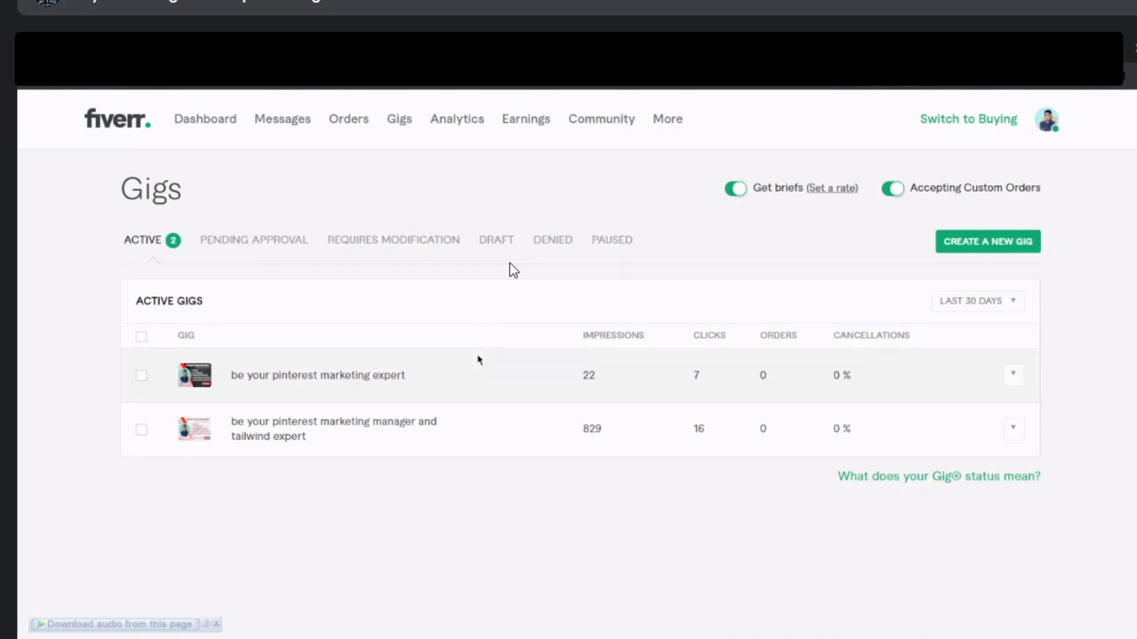
{"action": "scroll", "coordinate": [478, 360], "scroll_direction": "down", "scroll_amount": 5}
{"action": "scroll", "coordinate": [482, 386], "scroll_direction": "down", "scroll_amount": 5}
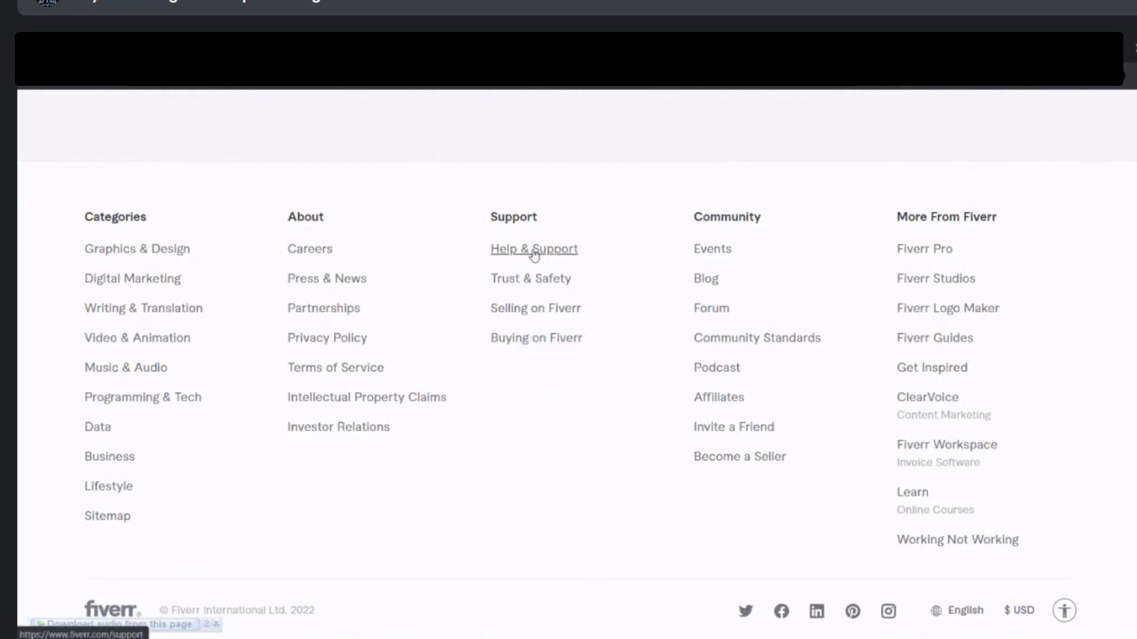
{"action": "left_click", "coordinate": [534, 251]}
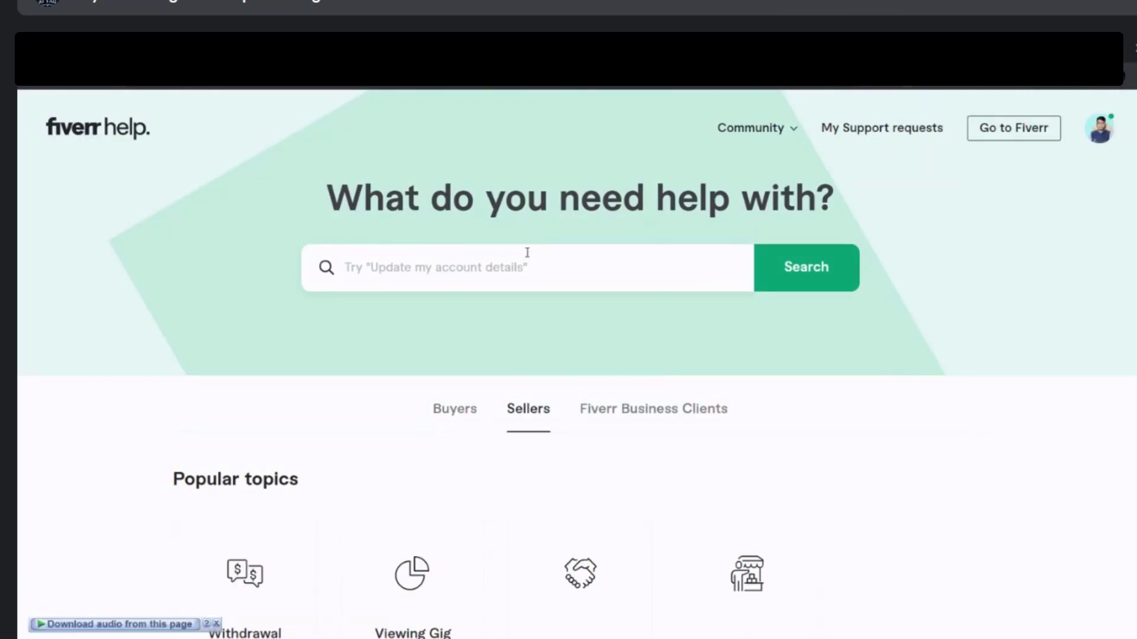
Step: Read through the Viewing Gig statistics article for sellers and go from it to Contact Support
{"action": "scroll", "coordinate": [503, 278], "scroll_direction": "down", "scroll_amount": 5}
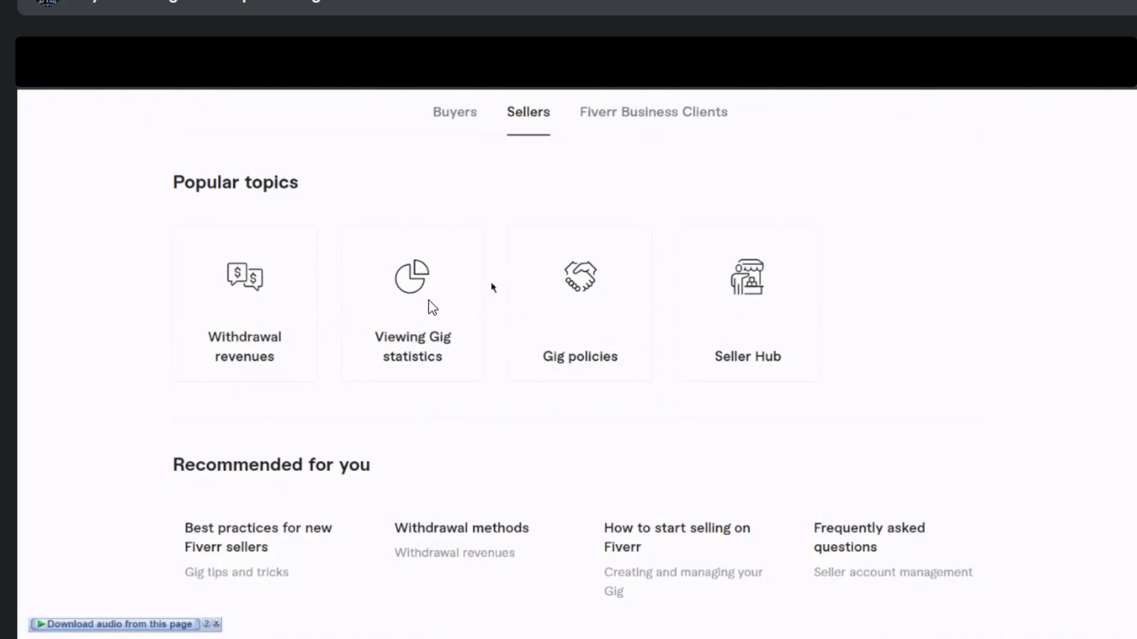
{"action": "left_click", "coordinate": [432, 341]}
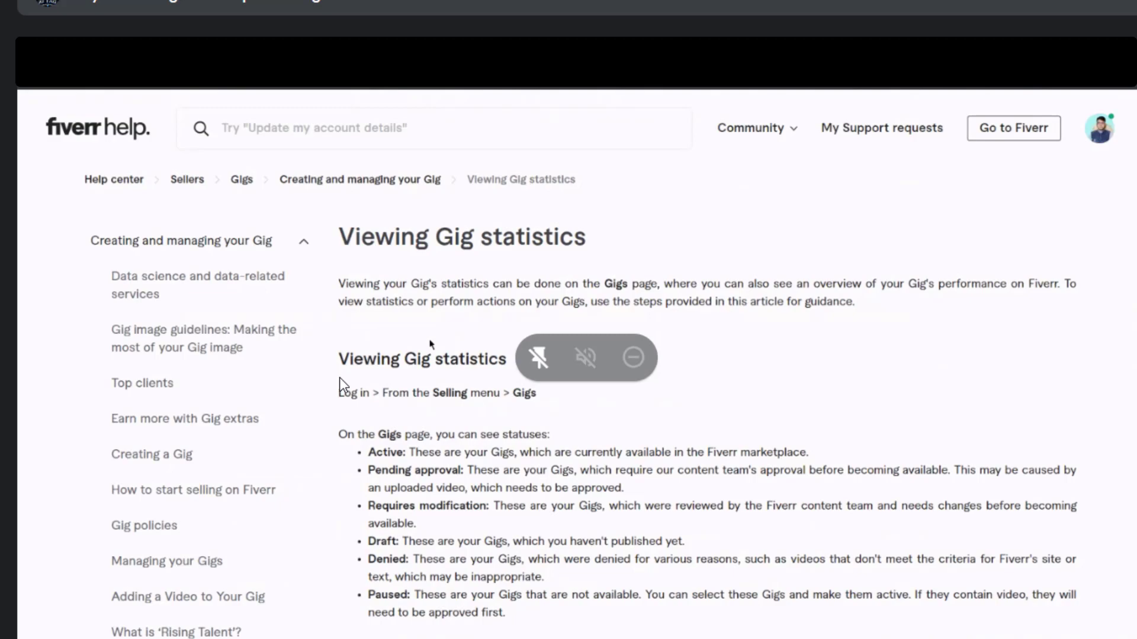
{"action": "scroll", "coordinate": [340, 377], "scroll_direction": "down", "scroll_amount": 3}
{"action": "scroll", "coordinate": [349, 376], "scroll_direction": "down", "scroll_amount": 6}
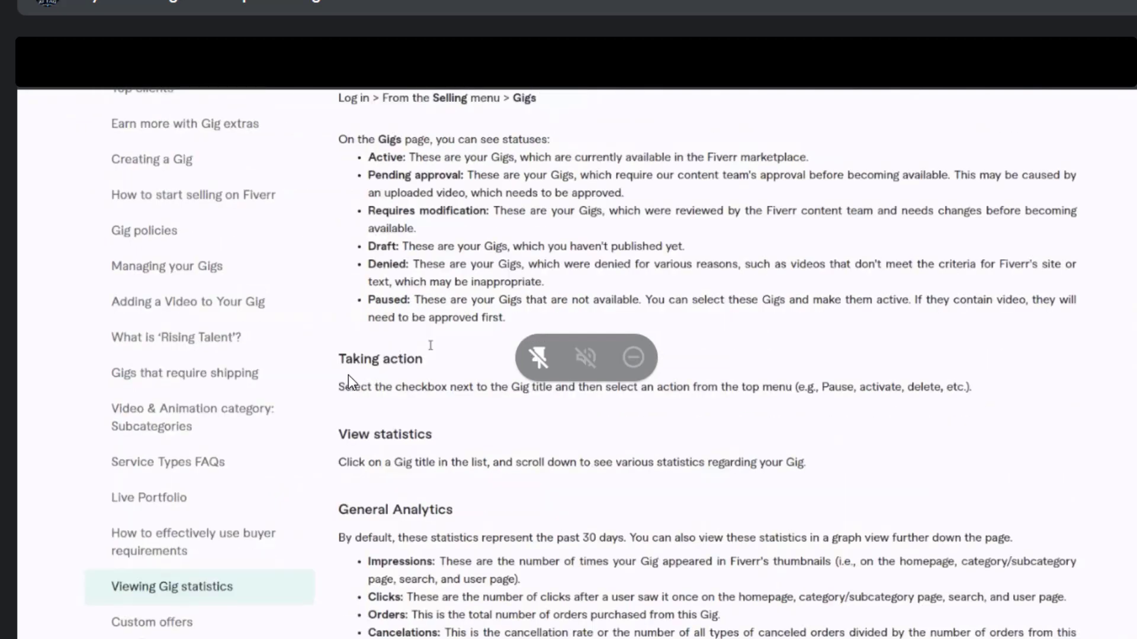
{"action": "scroll", "coordinate": [356, 379], "scroll_direction": "down", "scroll_amount": 6}
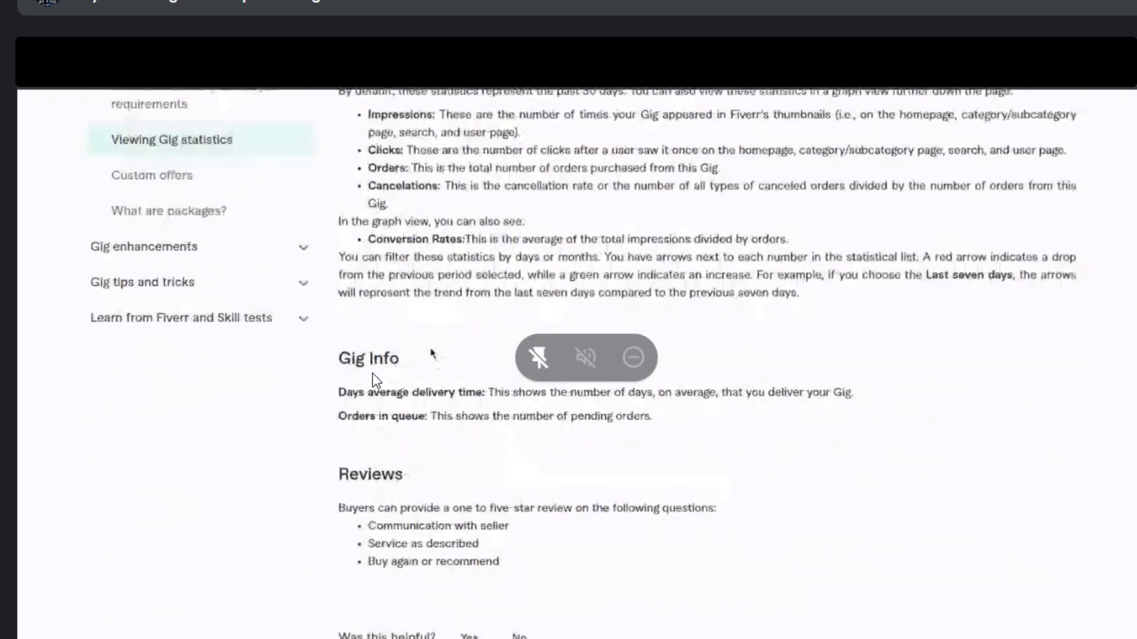
{"action": "scroll", "coordinate": [403, 359], "scroll_direction": "down", "scroll_amount": 3}
{"action": "scroll", "coordinate": [401, 360], "scroll_direction": "down", "scroll_amount": 5}
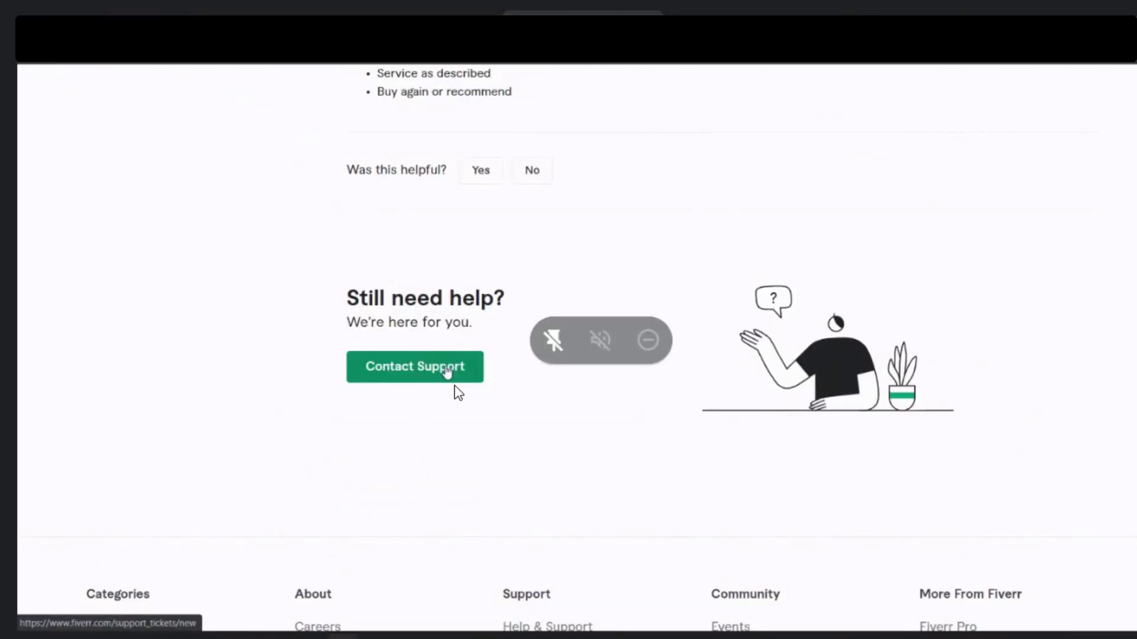
{"action": "left_click", "coordinate": [447, 370]}
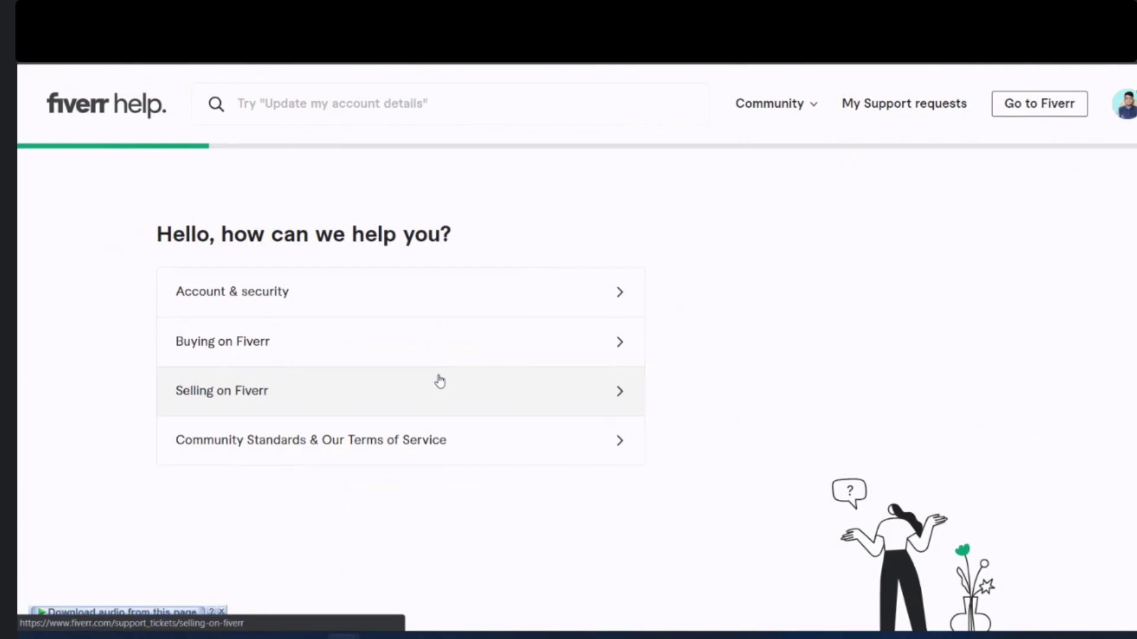
Step: Narrow the support topic to Selling on Fiverr, Gigs, Gig not found when searched
{"action": "left_click", "coordinate": [456, 402]}
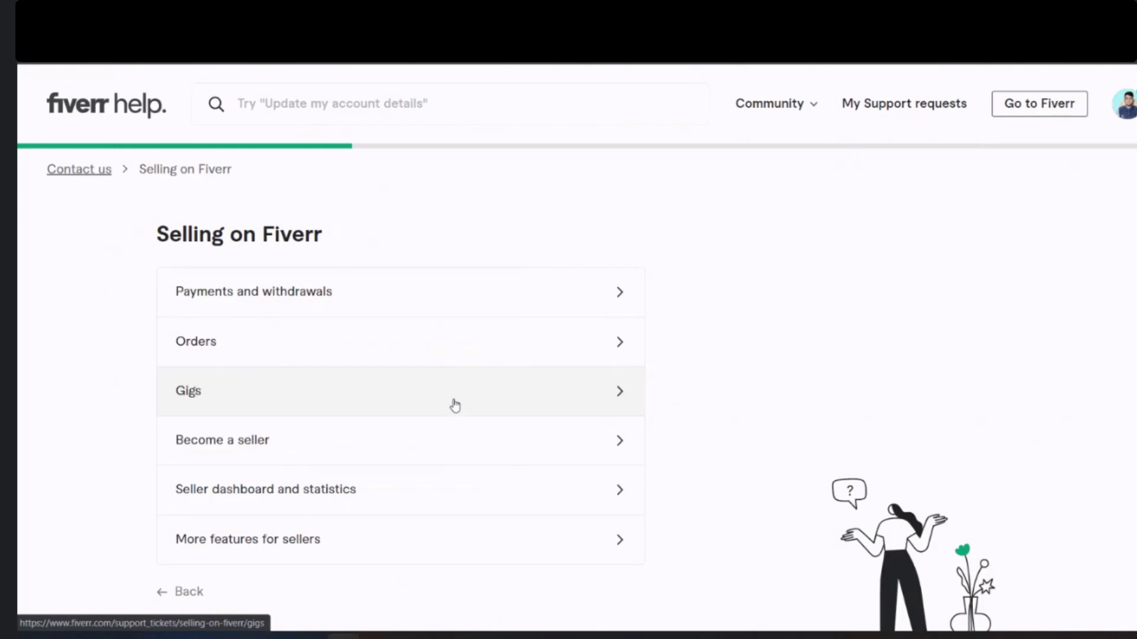
{"action": "left_click", "coordinate": [454, 406]}
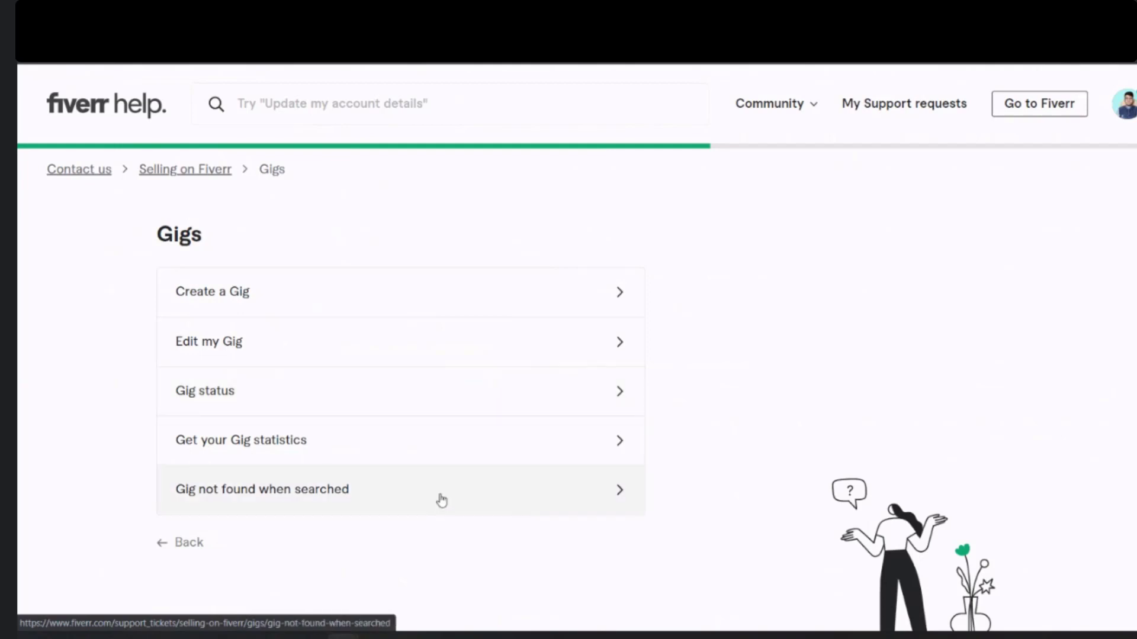
{"action": "left_click", "coordinate": [441, 500]}
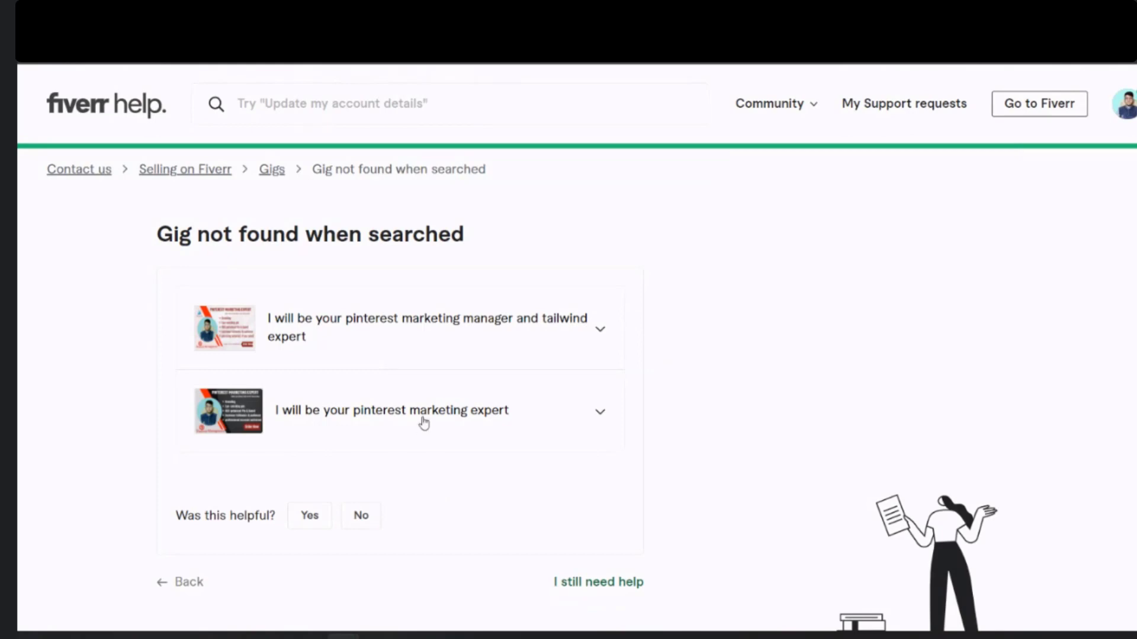
Step: Check the search status of both Pinterest gigs and ask for further help to open the request form
{"action": "left_click", "coordinate": [600, 332]}
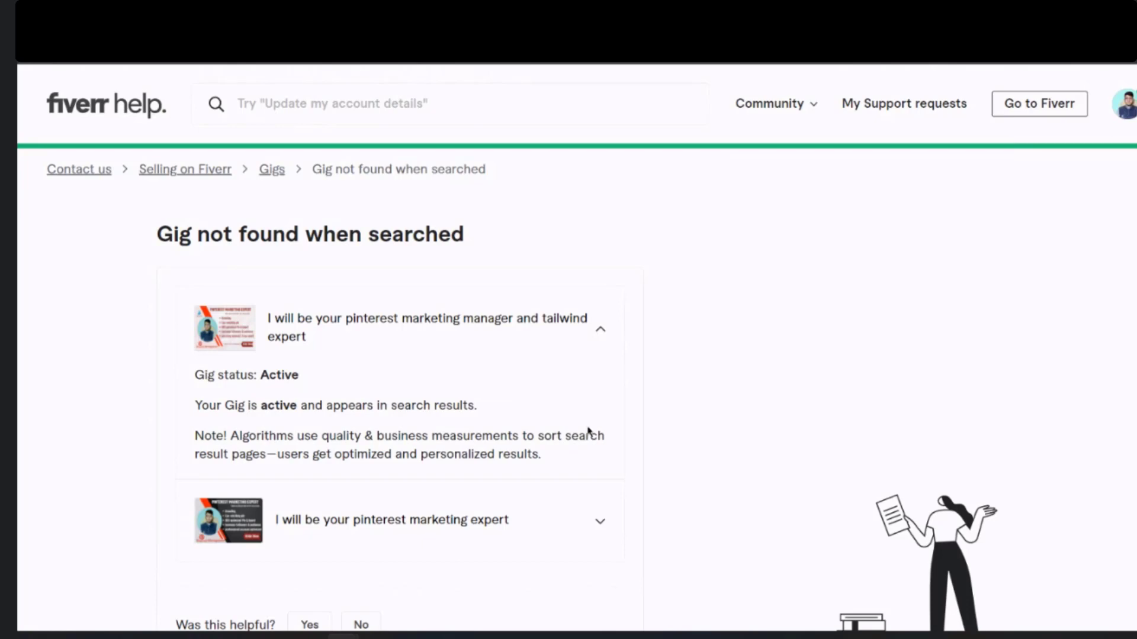
{"action": "left_click", "coordinate": [599, 525]}
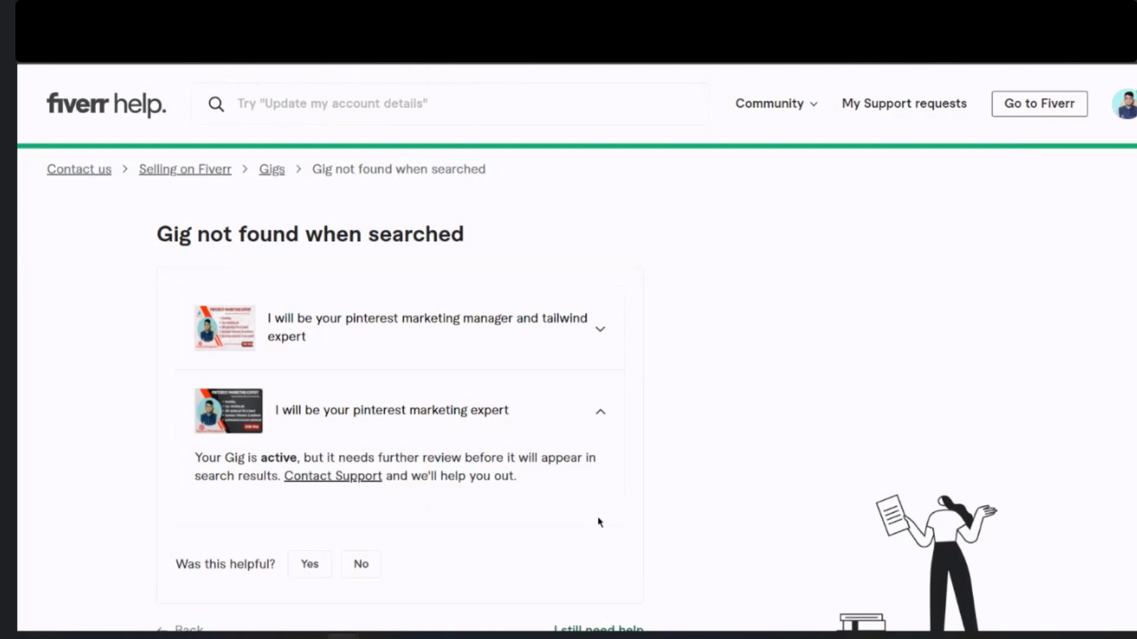
{"action": "left_click", "coordinate": [601, 330]}
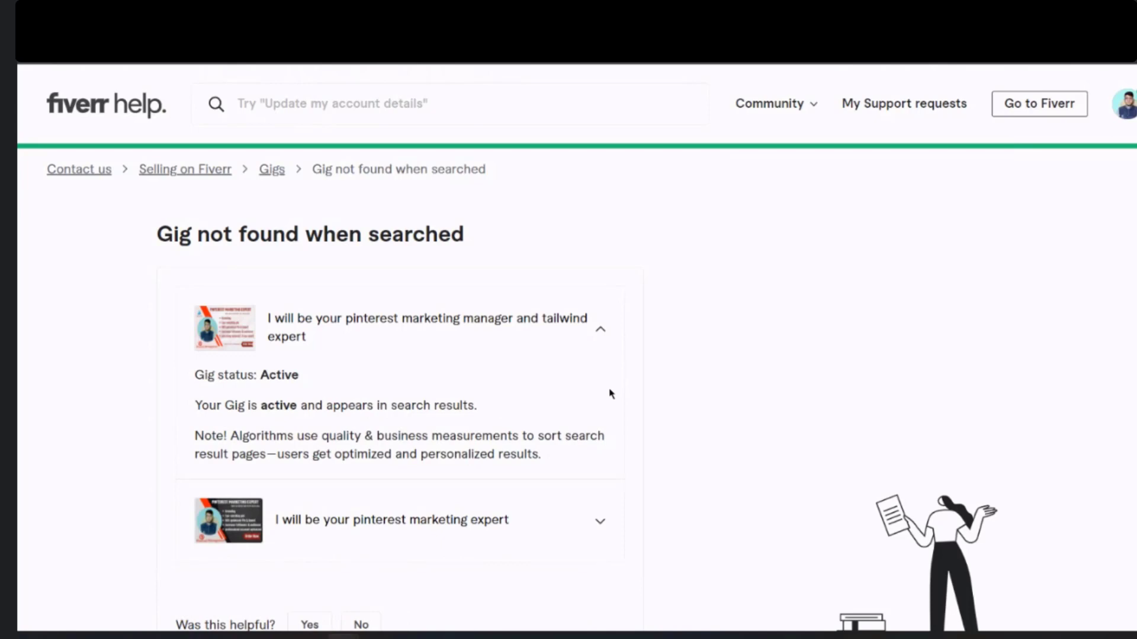
{"action": "left_click", "coordinate": [599, 523]}
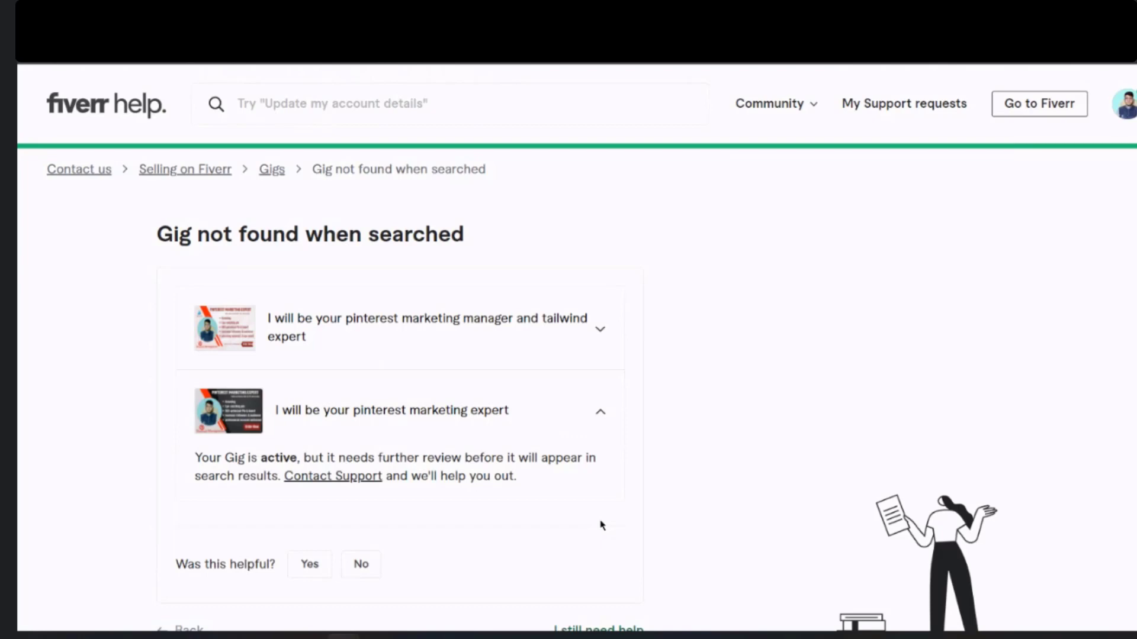
{"action": "scroll", "coordinate": [639, 526], "scroll_direction": "down", "scroll_amount": 5}
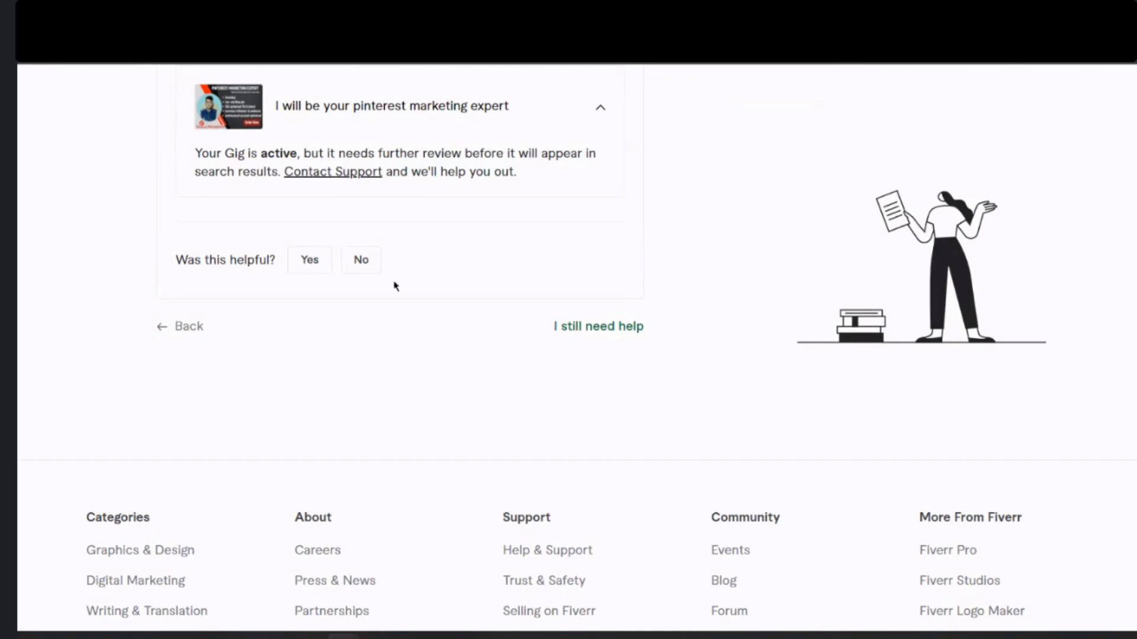
{"action": "left_click", "coordinate": [585, 328]}
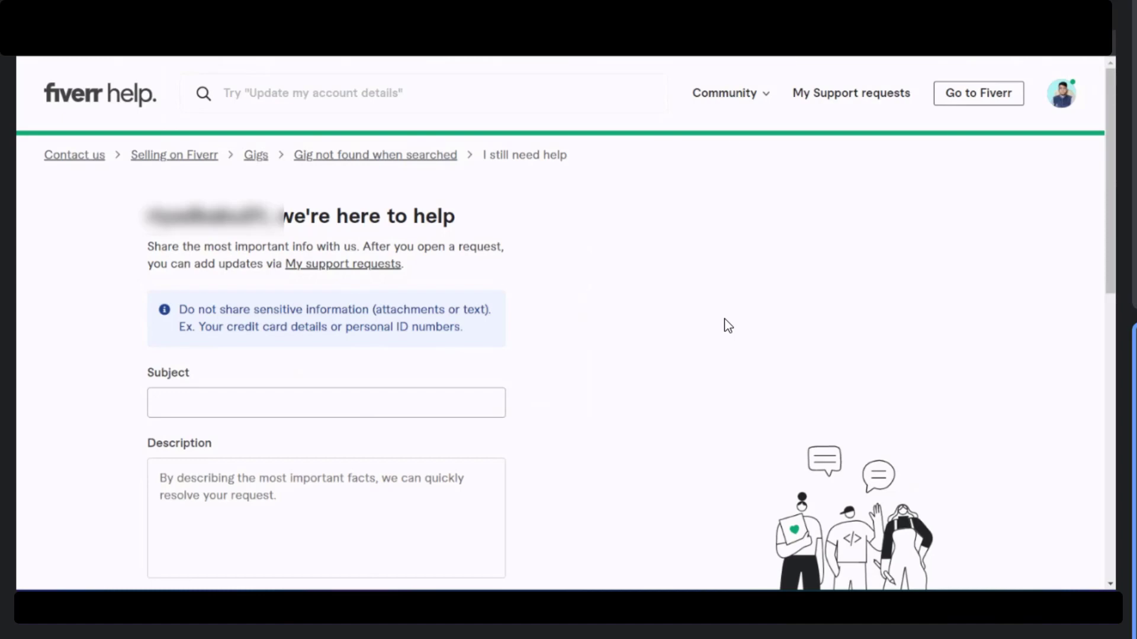
Step: Copy "Gig Does not Appear in Search Result" from the Google Meet chat into the support request's Subject
{"action": "key", "text": "ctrl+Tab"}
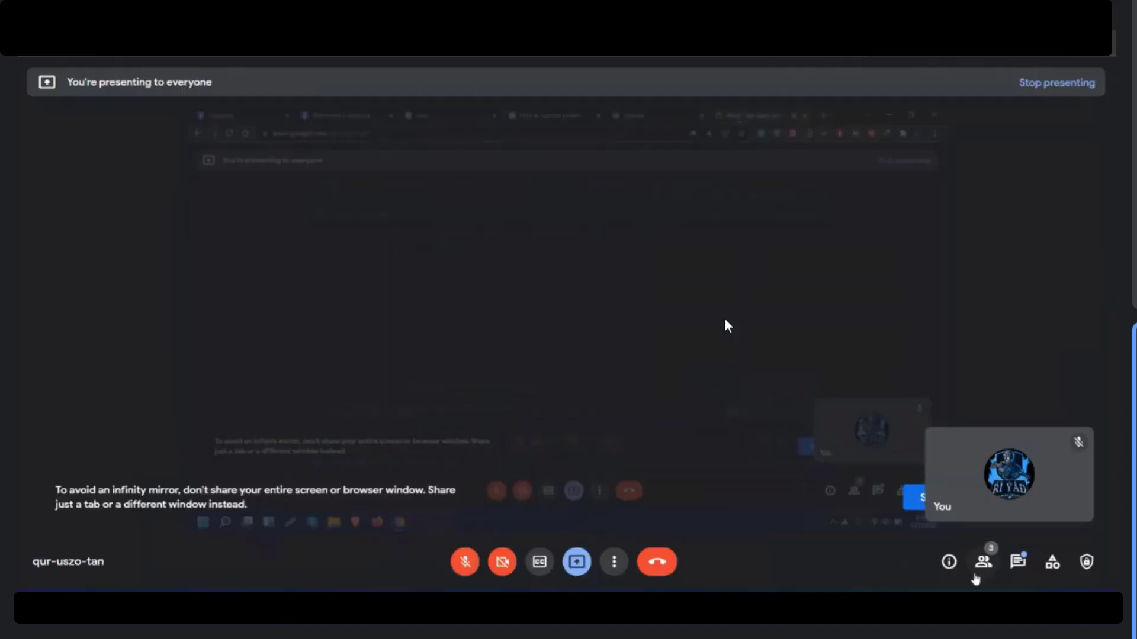
{"action": "left_click", "coordinate": [1018, 562]}
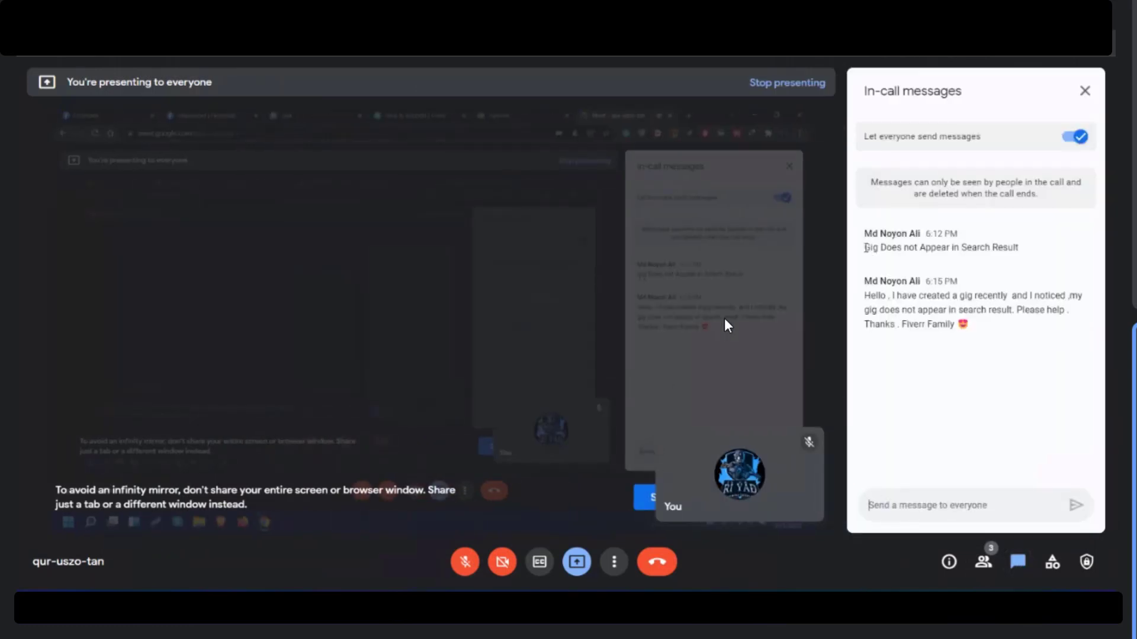
{"action": "left_click_drag", "start_coordinate": [865, 247], "coordinate": [900, 249]}
{"action": "left_click", "coordinate": [1011, 235]}
{"action": "left_click_drag", "start_coordinate": [1011, 236], "coordinate": [1033, 249]}
{"action": "key", "text": "ctrl+c"}
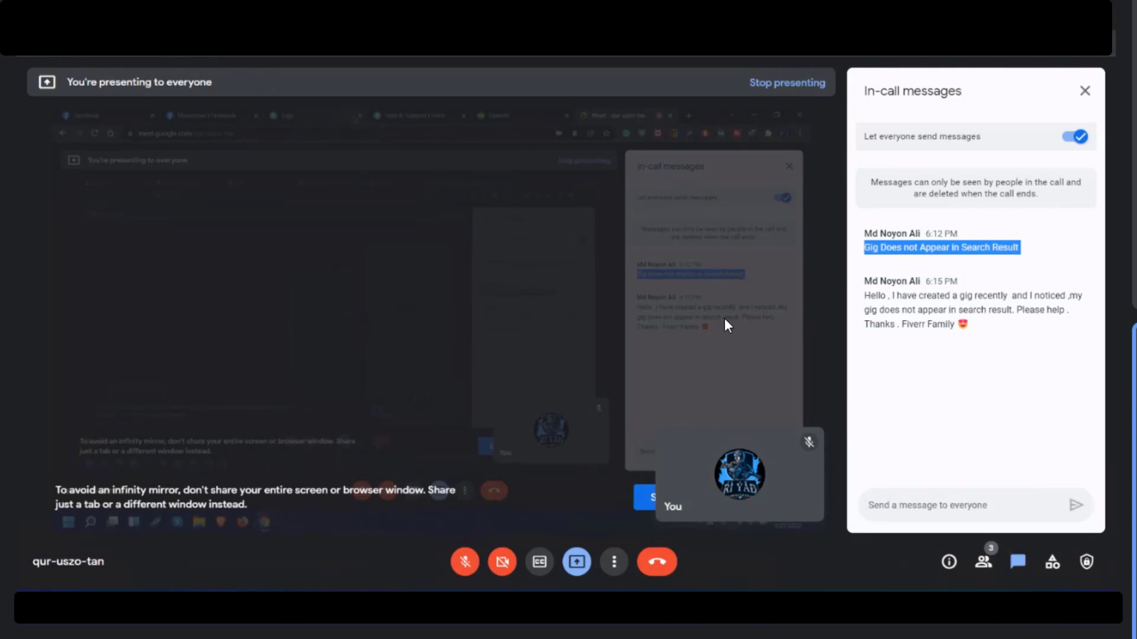
{"action": "key", "text": "alt+Tab"}
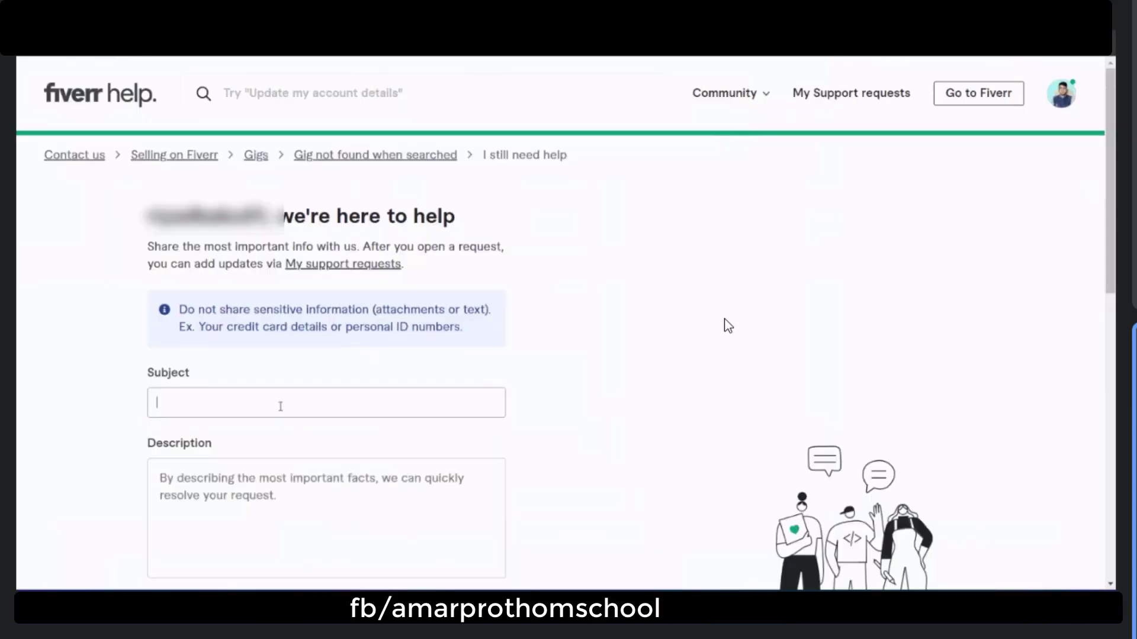
{"action": "key", "text": "ctrl+v"}
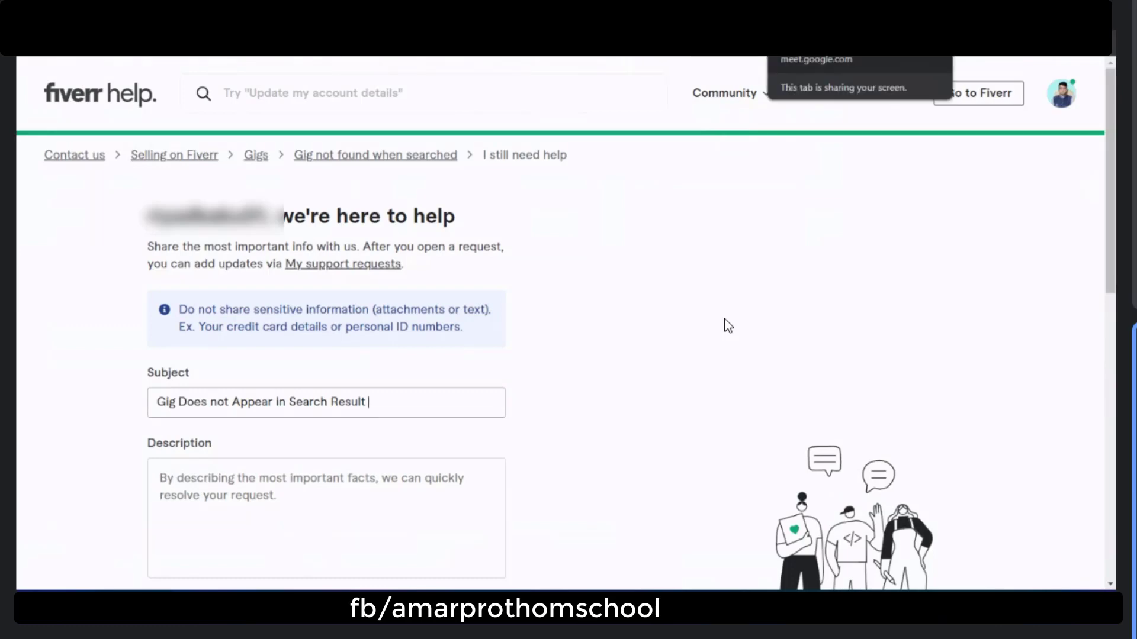
Step: Copy the Google Meet chat message beginning "Hello , I have created a gig recently" into the support request's Description
{"action": "key", "text": "alt+Tab"}
{"action": "left_click_drag", "start_coordinate": [970, 325], "coordinate": [864, 295]}
{"action": "key", "text": "ctrl+c"}
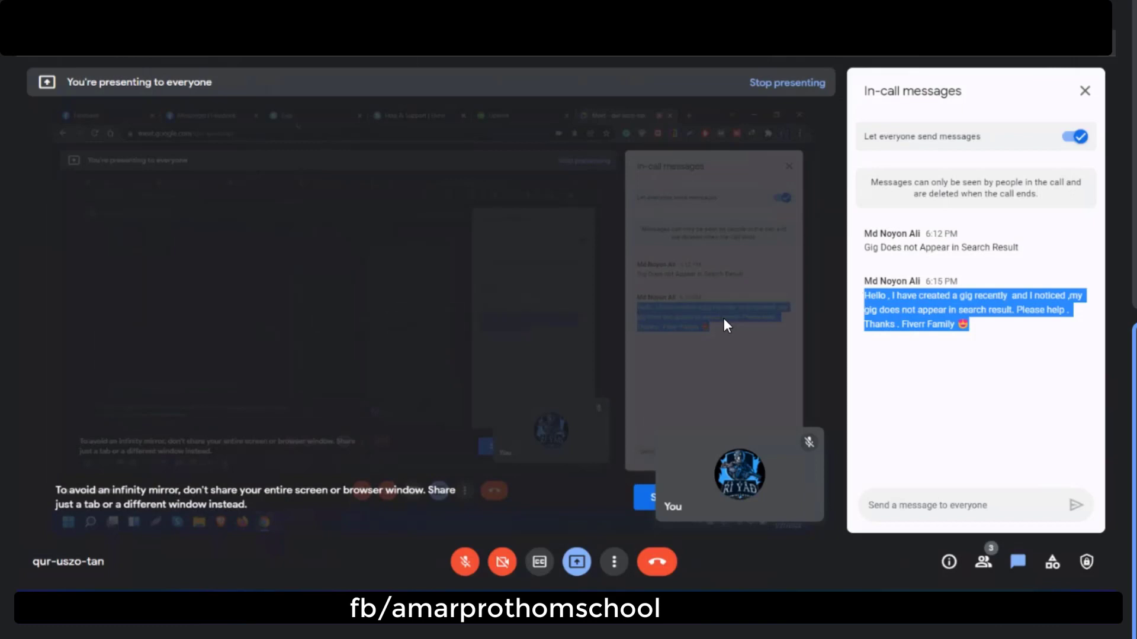
{"action": "key", "text": "alt+Tab"}
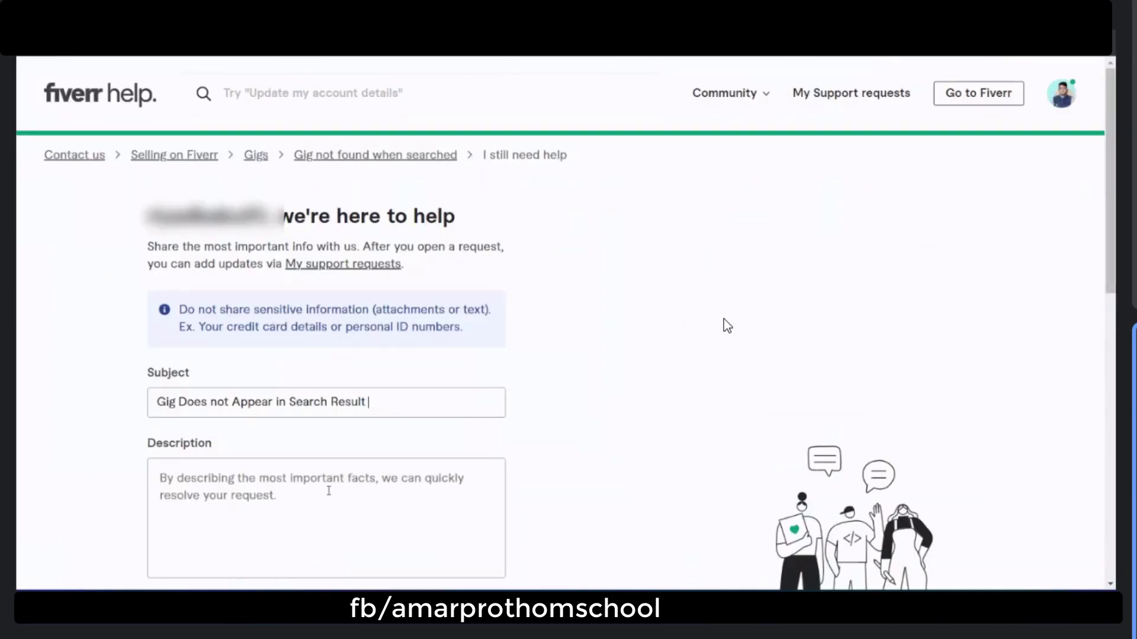
{"action": "left_click", "coordinate": [329, 491]}
{"action": "key", "text": "ctrl+v"}
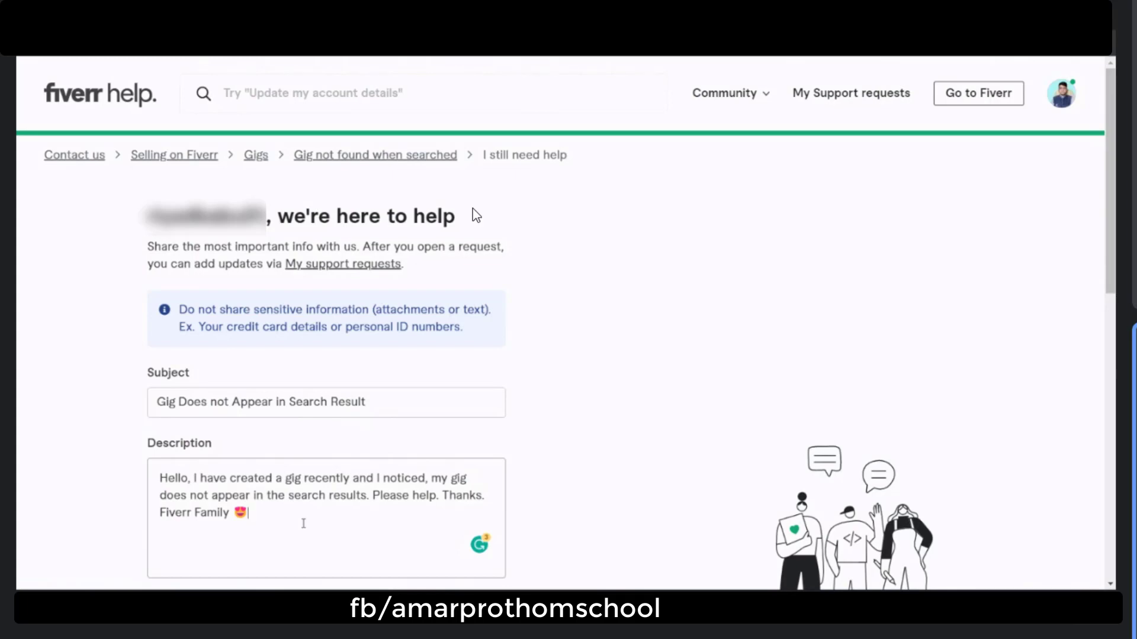
Step: Select the gig "be your pinterest marketing expert" for the support request and send the request
{"action": "scroll", "coordinate": [325, 519], "scroll_direction": "down", "scroll_amount": 5}
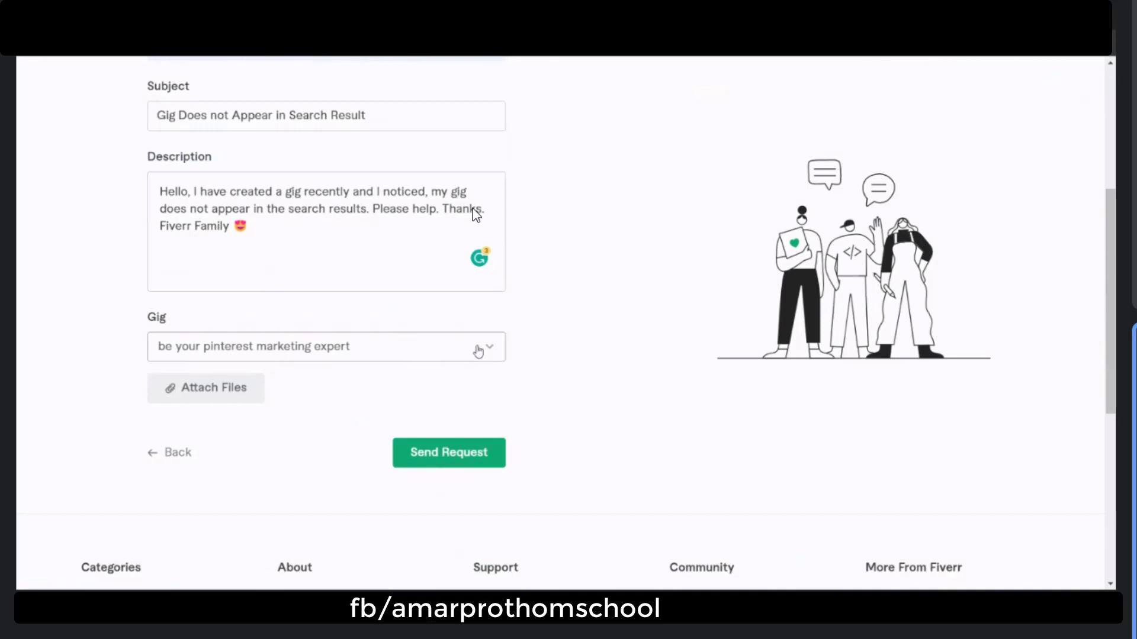
{"action": "left_click", "coordinate": [477, 350]}
{"action": "left_click", "coordinate": [409, 398]}
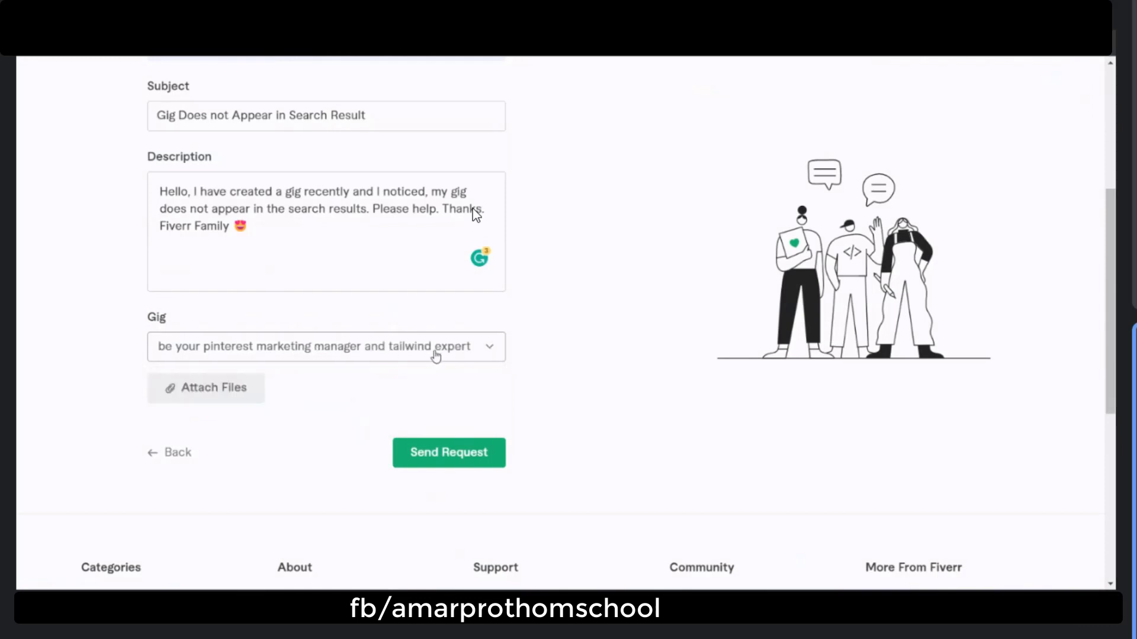
{"action": "left_click", "coordinate": [478, 361]}
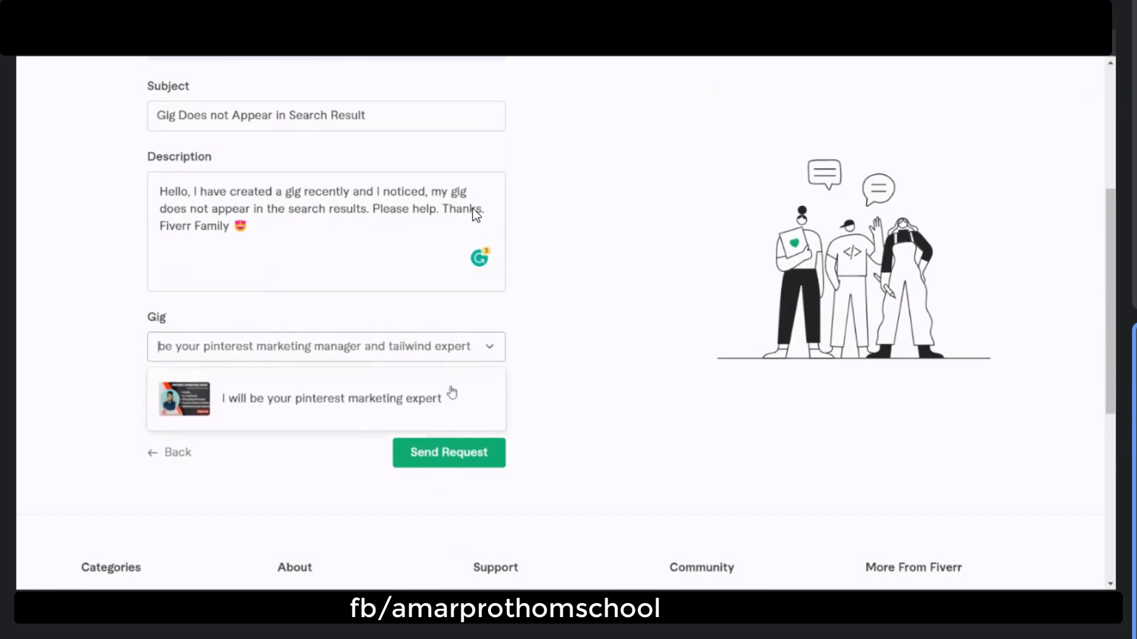
{"action": "left_click", "coordinate": [435, 407]}
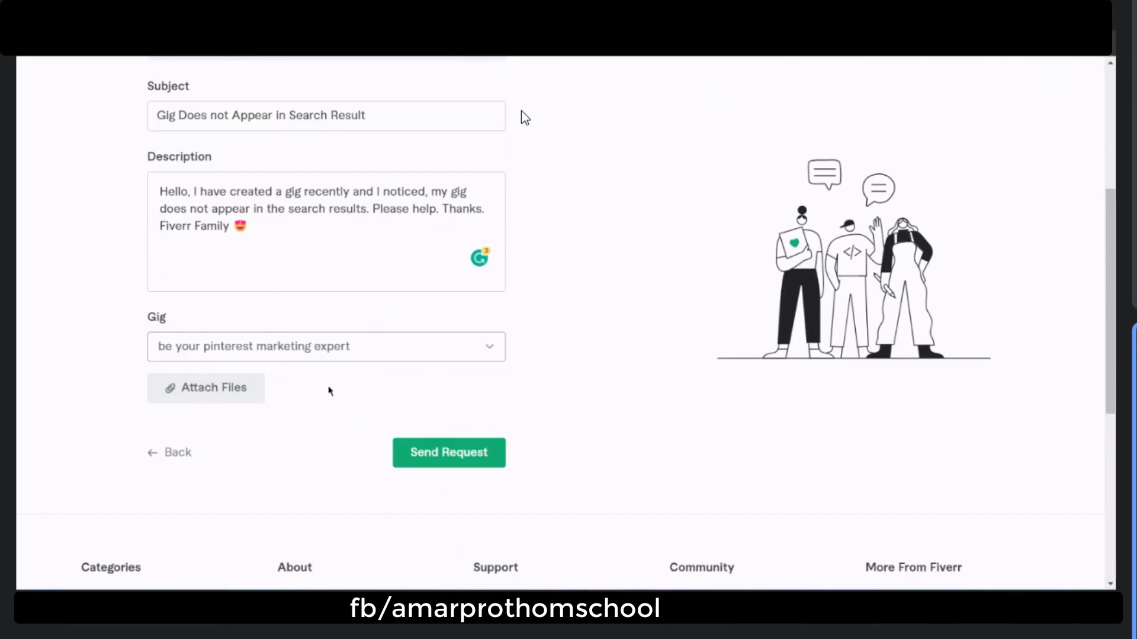
{"action": "left_click", "coordinate": [449, 459]}
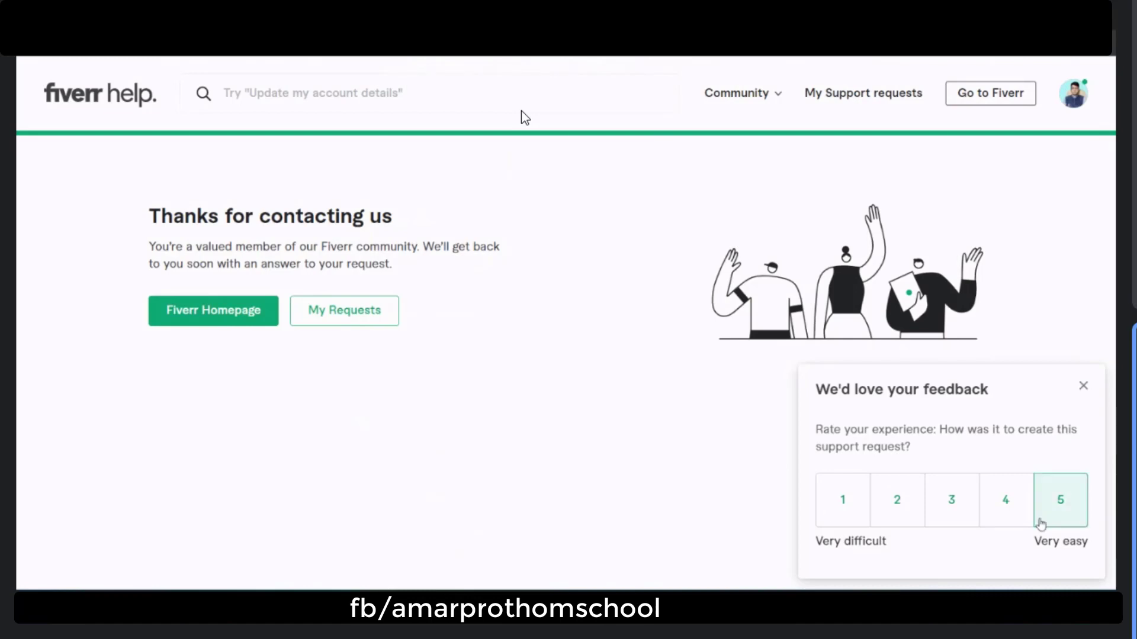
Step: Rate the support request experience 5, send the comment "Thank you Fiverr" as feedback, and open the list of submitted requests
{"action": "left_click", "coordinate": [1060, 504]}
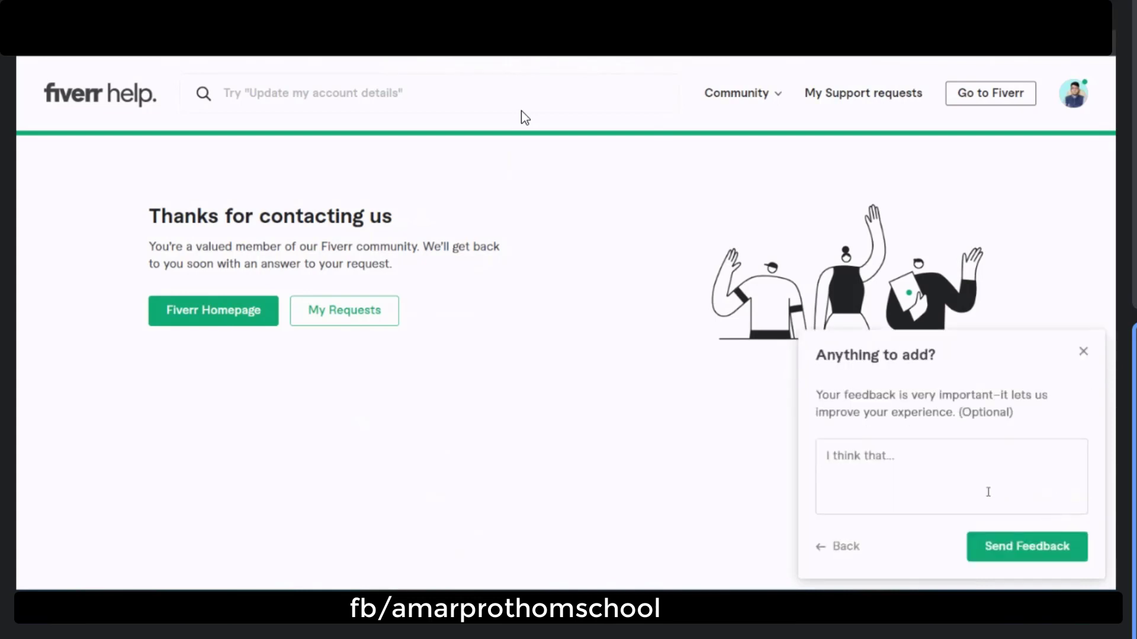
{"action": "left_click", "coordinate": [929, 467]}
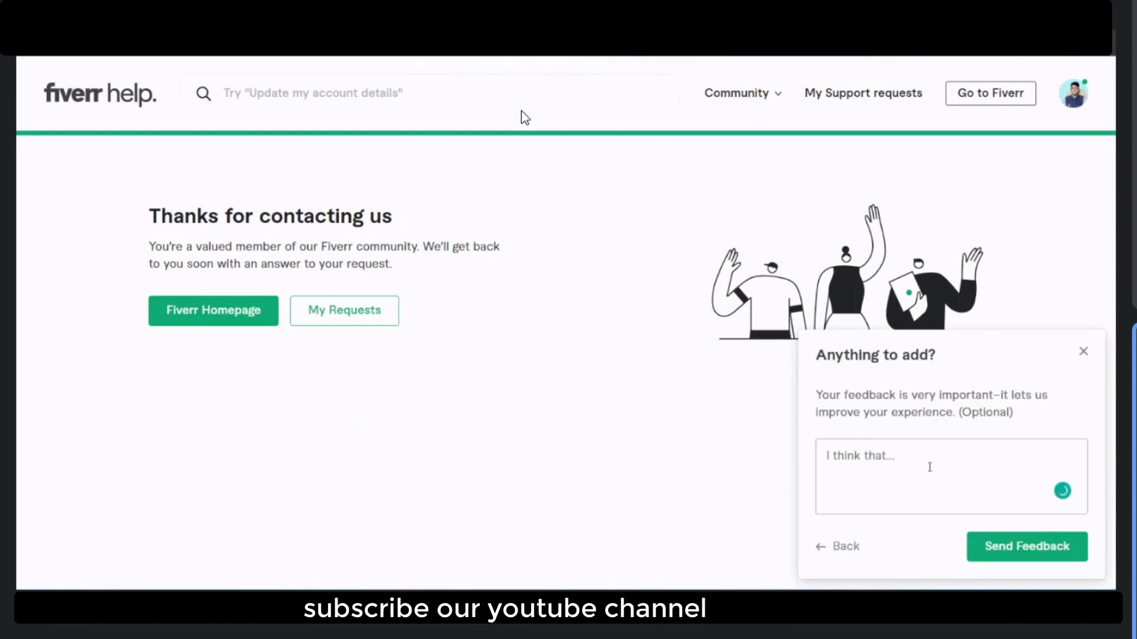
{"action": "type", "text": "Tha"}
{"action": "type", "text": "nk y"}
{"action": "type", "text": "Fi"}
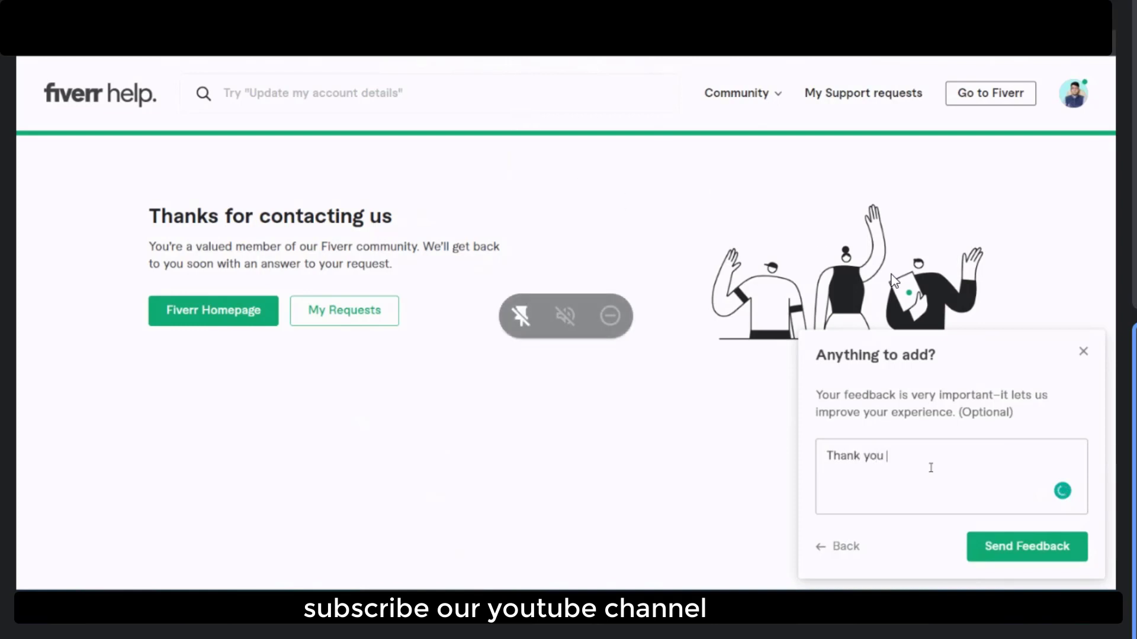
{"action": "type", "text": "verr"}
{"action": "left_click", "coordinate": [1001, 549]}
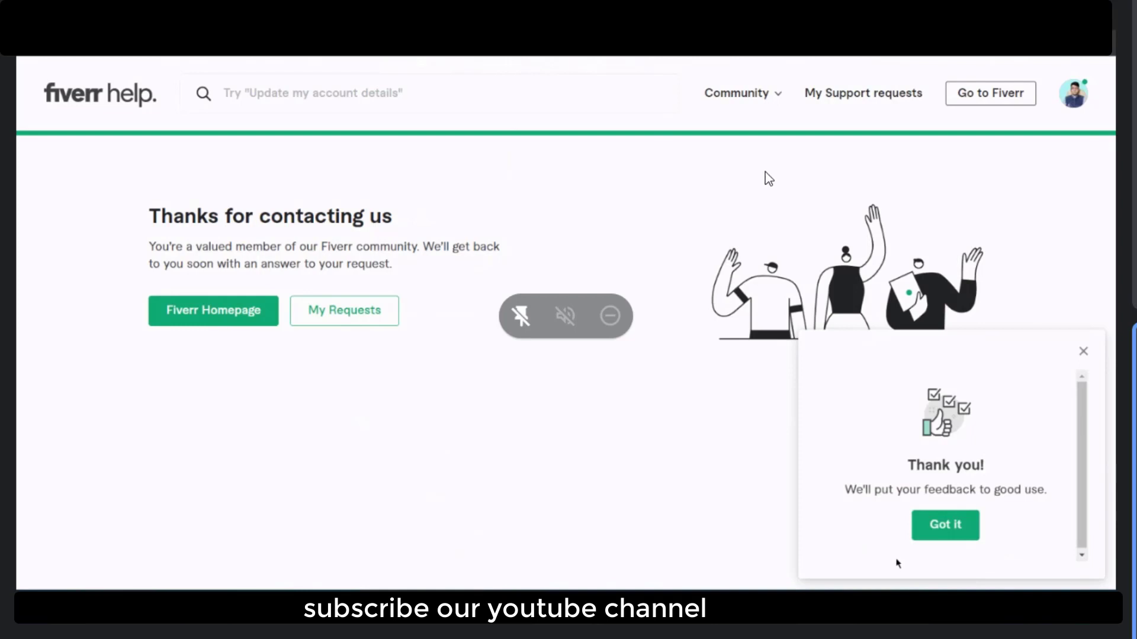
{"action": "left_click", "coordinate": [946, 528]}
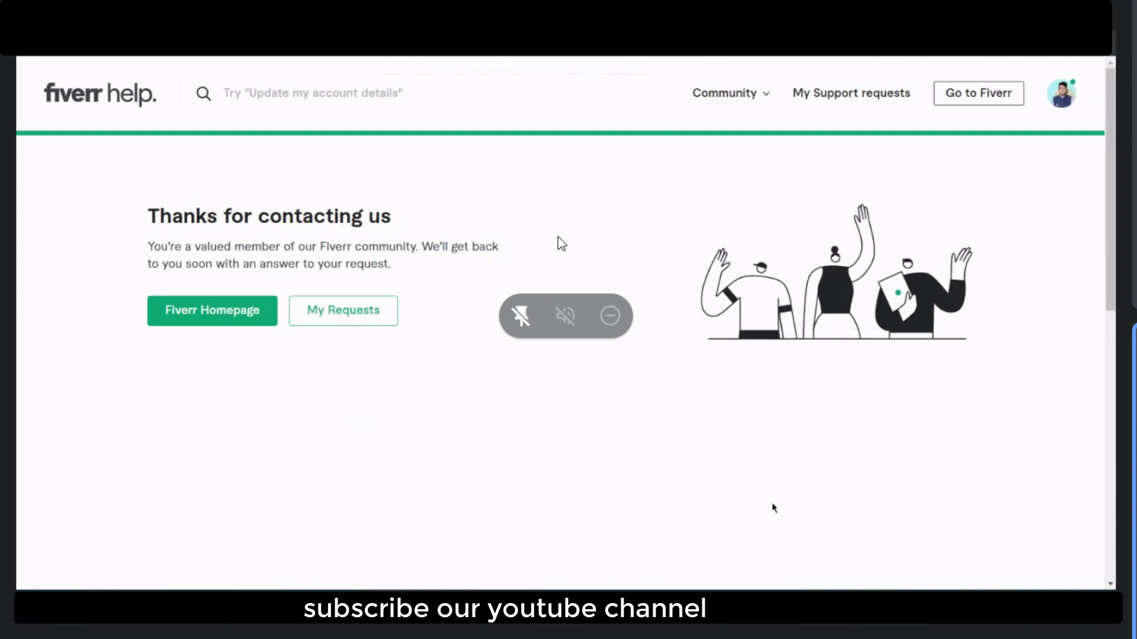
{"action": "left_click", "coordinate": [354, 319]}
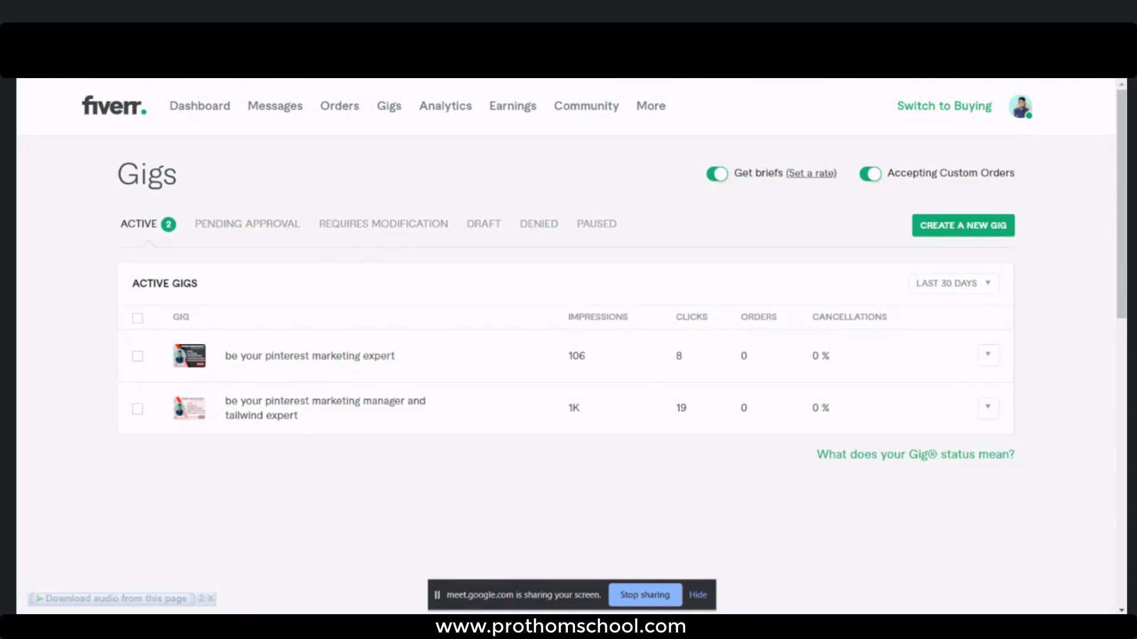
{"action": "left_click", "coordinate": [876, 59]}
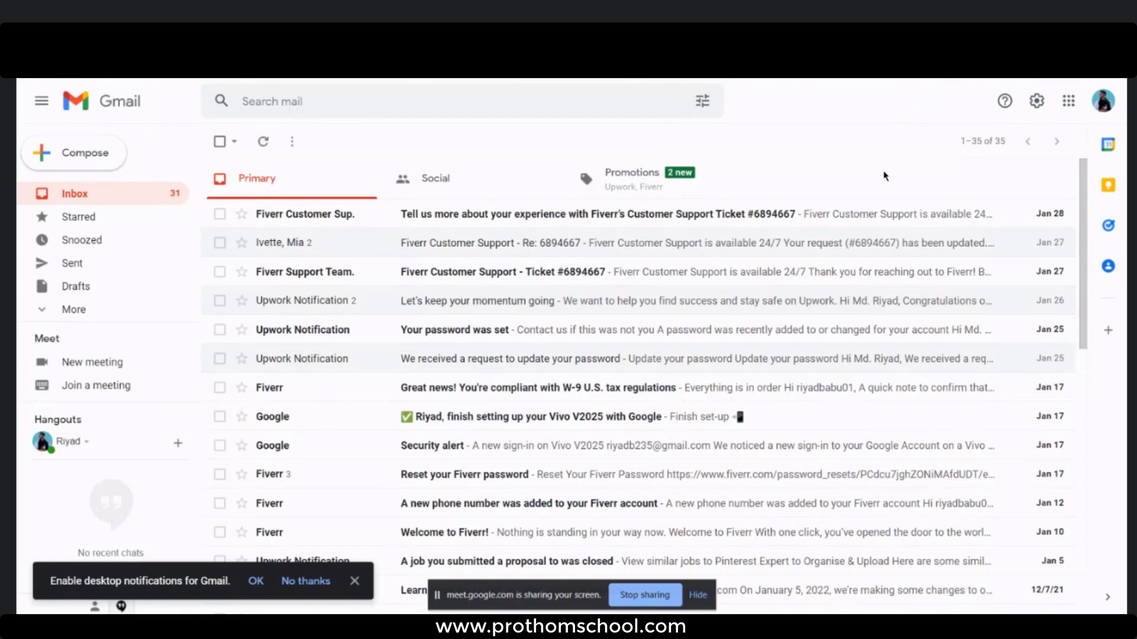
{"action": "left_click", "coordinate": [672, 275]}
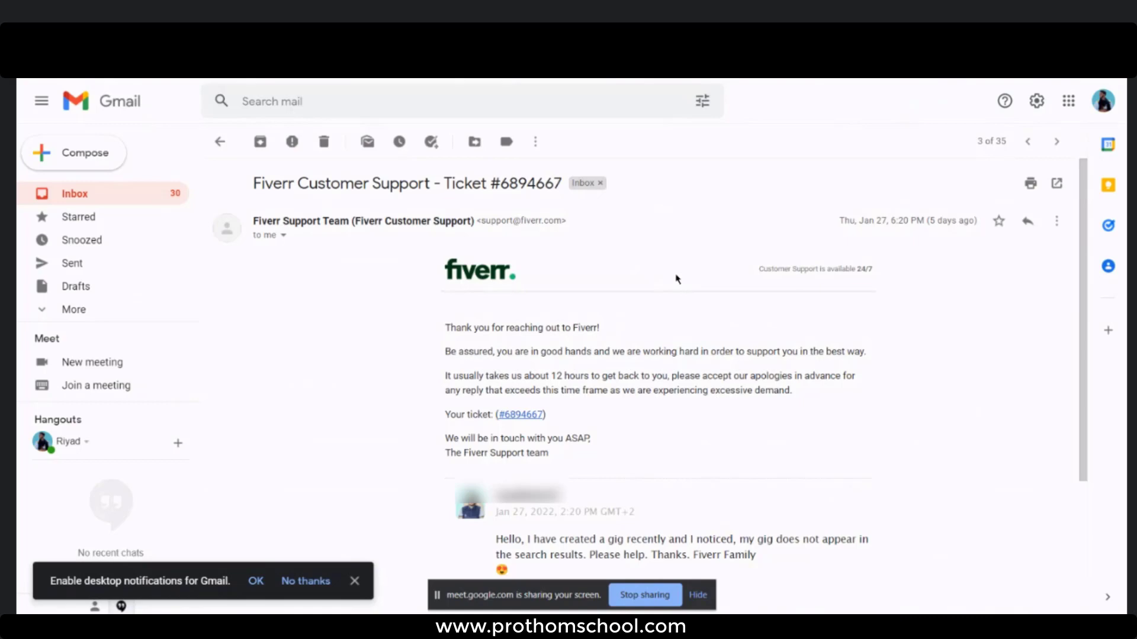
{"action": "key", "text": "u"}
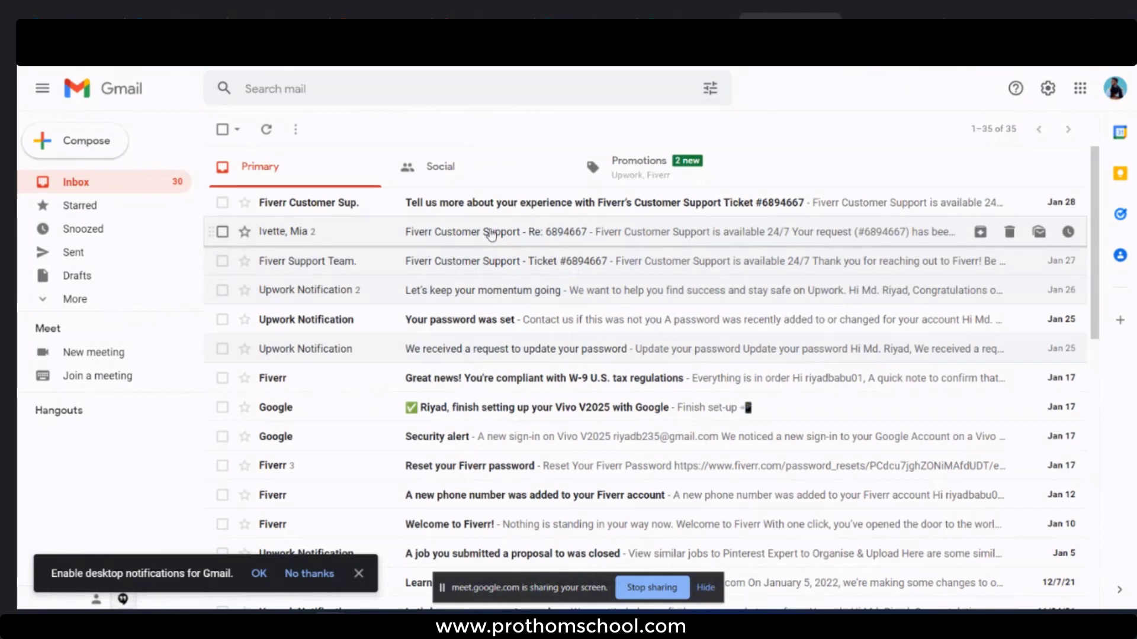
Step: Read through the Fiverr Customer Support reply thread for the review status of the gig "I will be your pinterest marketing expert"
{"action": "left_click", "coordinate": [491, 234]}
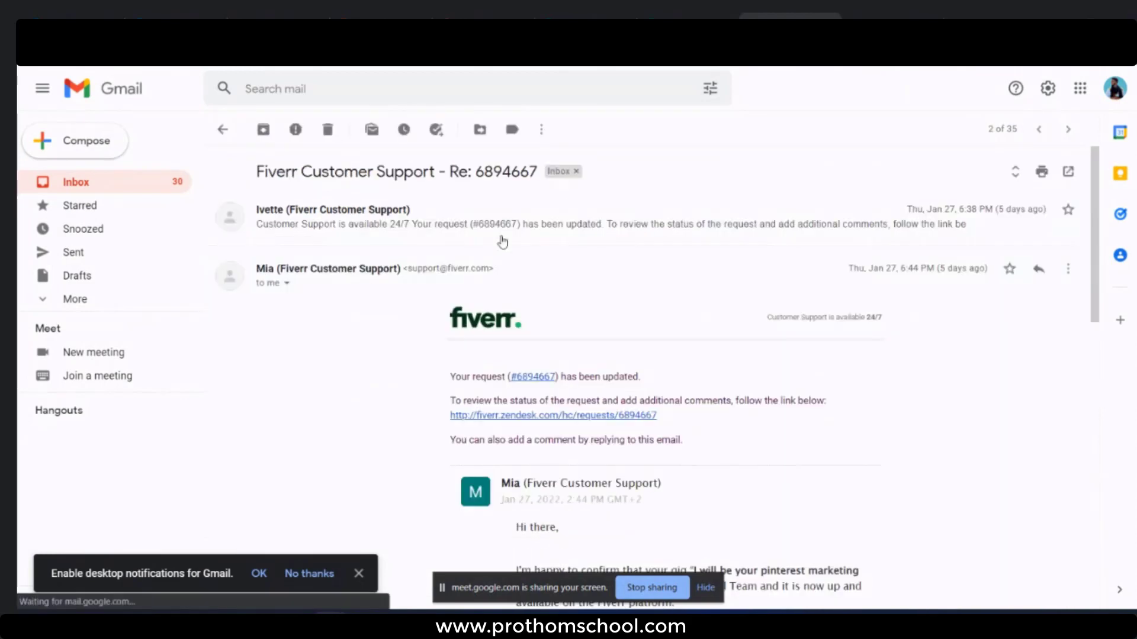
{"action": "scroll", "coordinate": [838, 419], "scroll_direction": "down", "scroll_amount": 7}
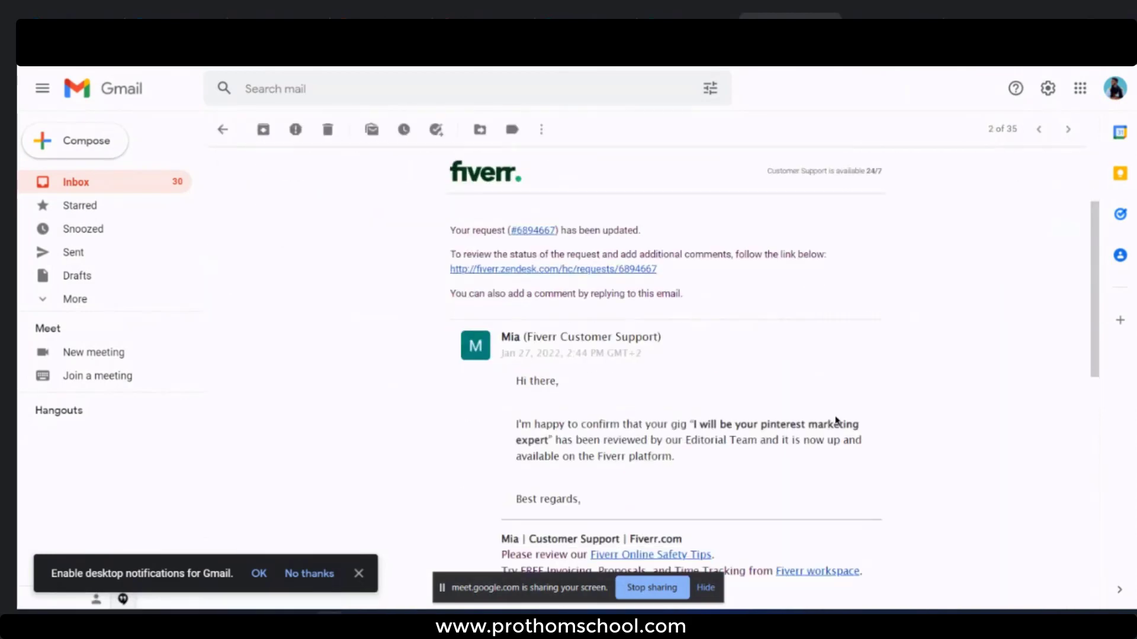
{"action": "scroll", "coordinate": [834, 414], "scroll_direction": "up", "scroll_amount": 3}
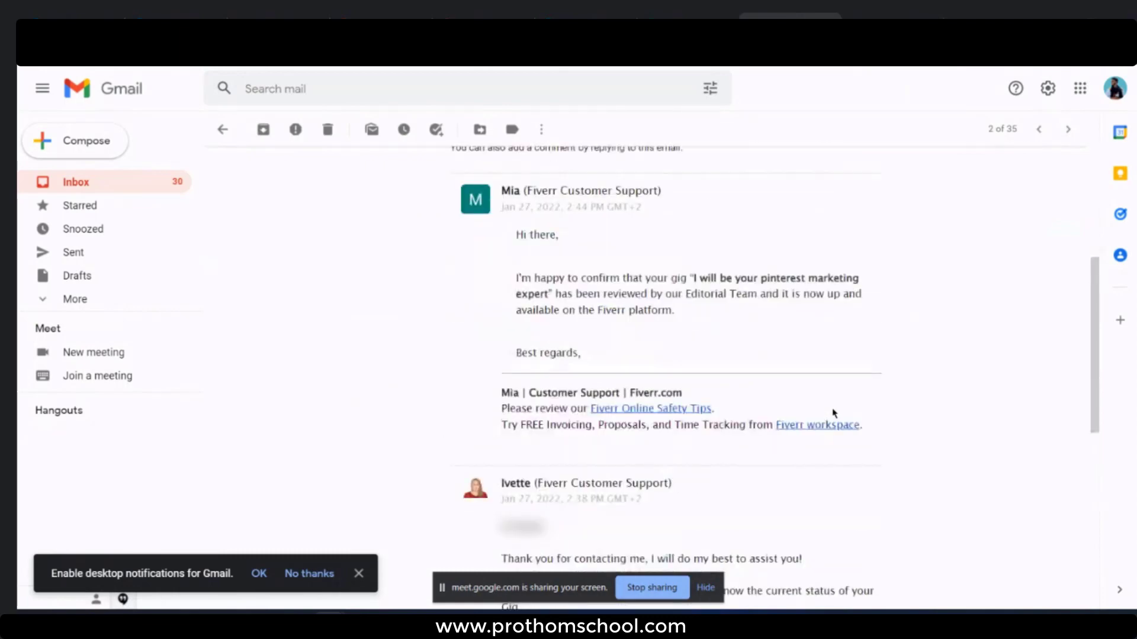
{"action": "scroll", "coordinate": [839, 422], "scroll_direction": "down", "scroll_amount": 3}
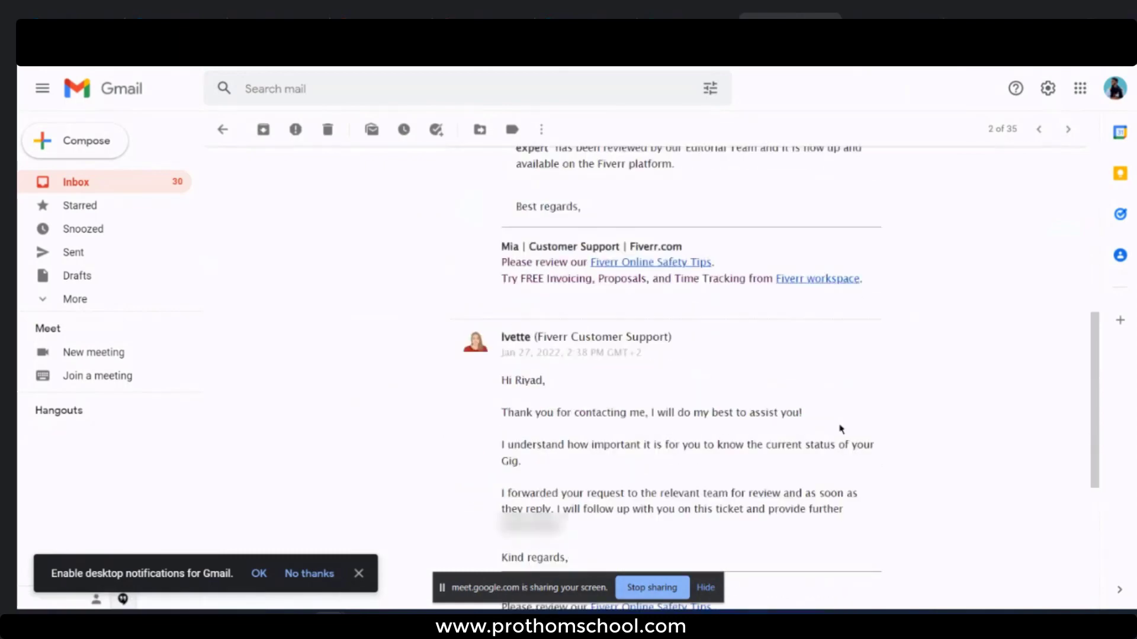
{"action": "scroll", "coordinate": [840, 424], "scroll_direction": "down", "scroll_amount": 3}
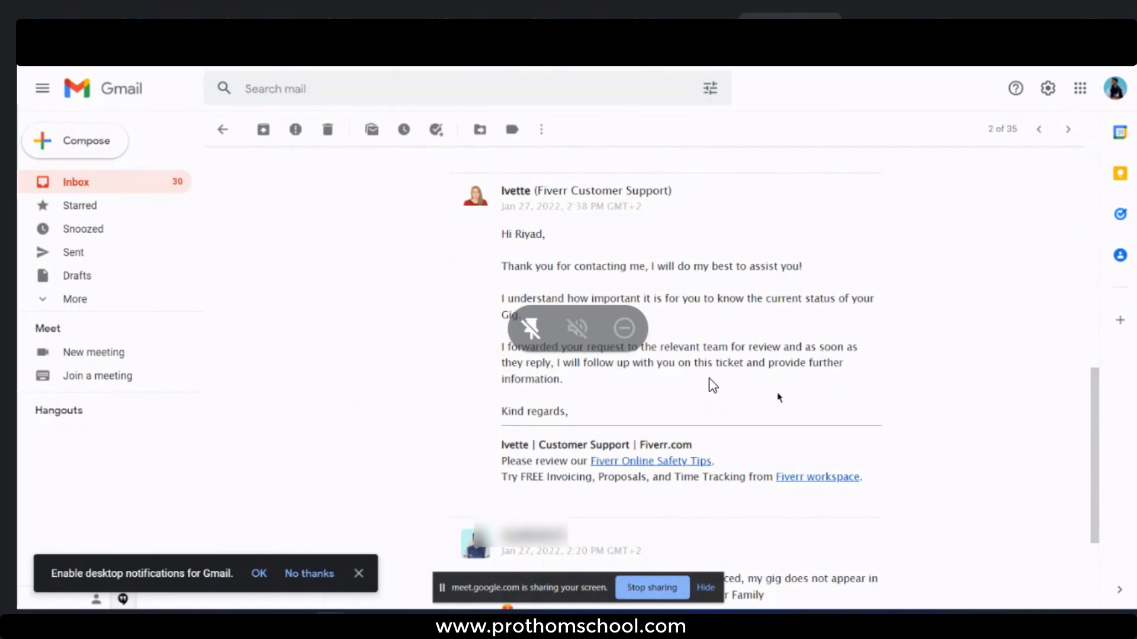
{"action": "scroll", "coordinate": [718, 385], "scroll_direction": "down", "scroll_amount": 3}
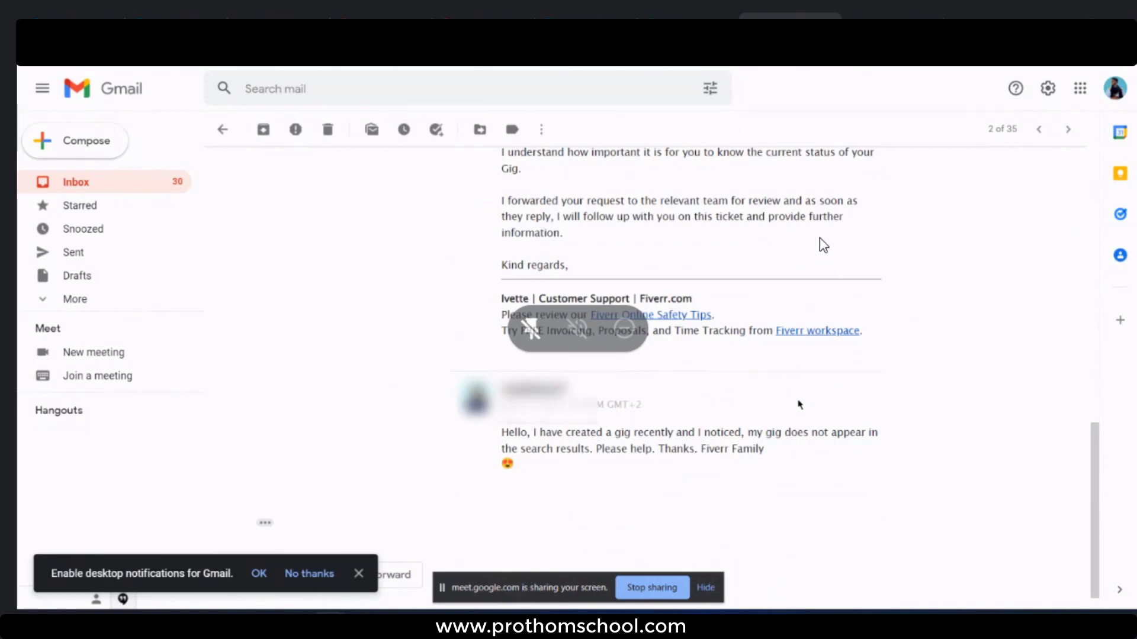
{"action": "scroll", "coordinate": [871, 237], "scroll_direction": "down", "scroll_amount": 1}
{"action": "scroll", "coordinate": [872, 230], "scroll_direction": "up", "scroll_amount": 4}
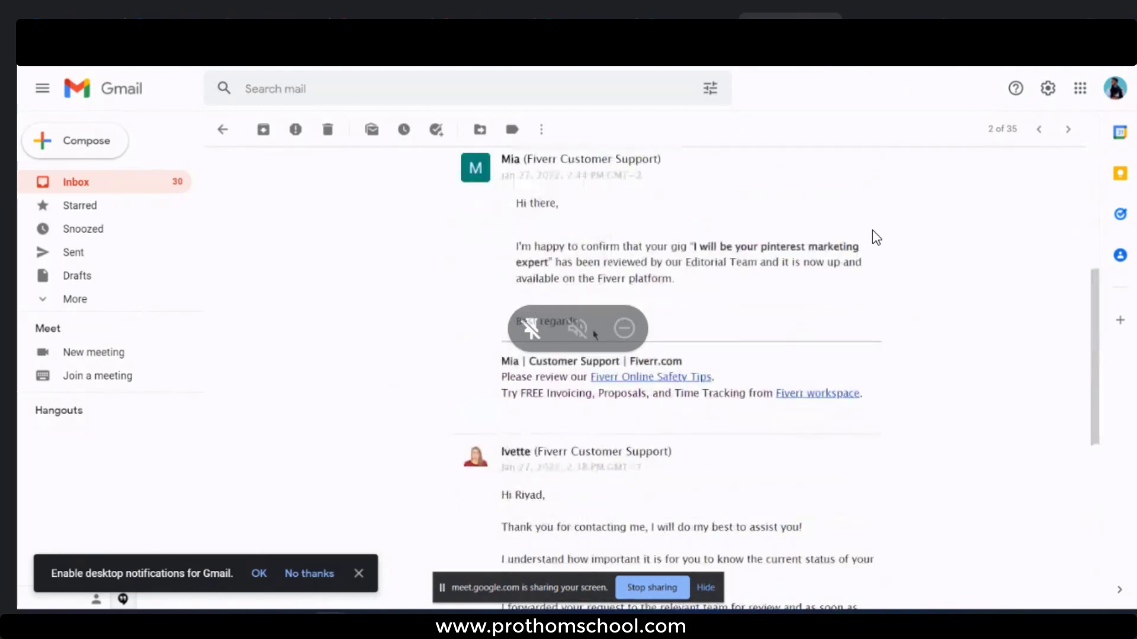
{"action": "key", "text": "alt+Left"}
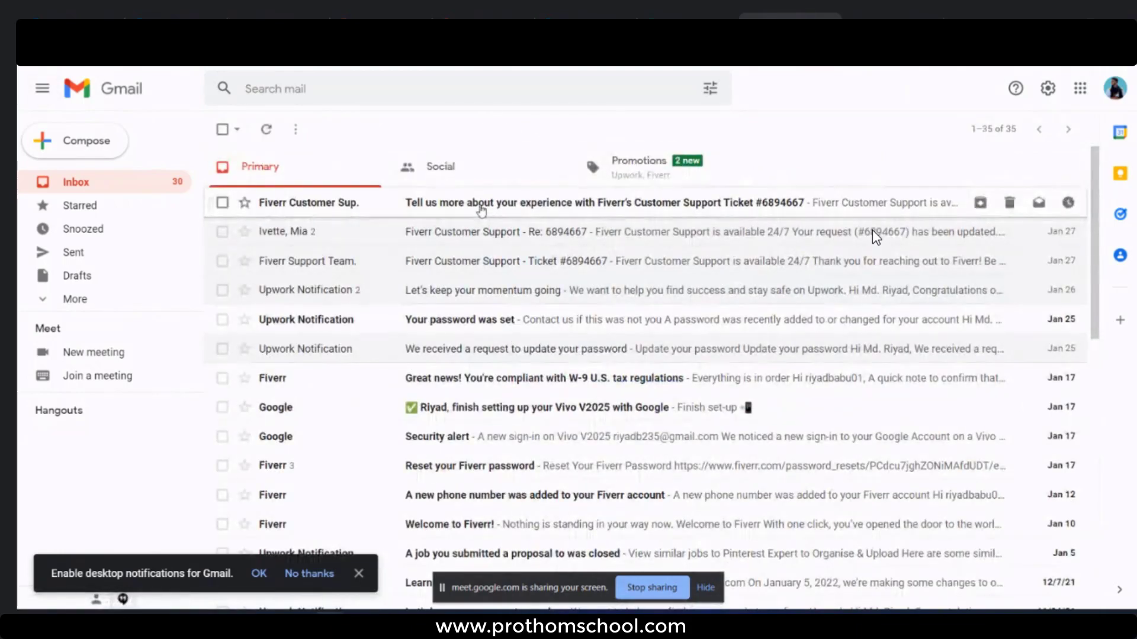
Step: Read Fiverr's "Tell us more about your experience" survey email about the support ticket
{"action": "left_click", "coordinate": [480, 207]}
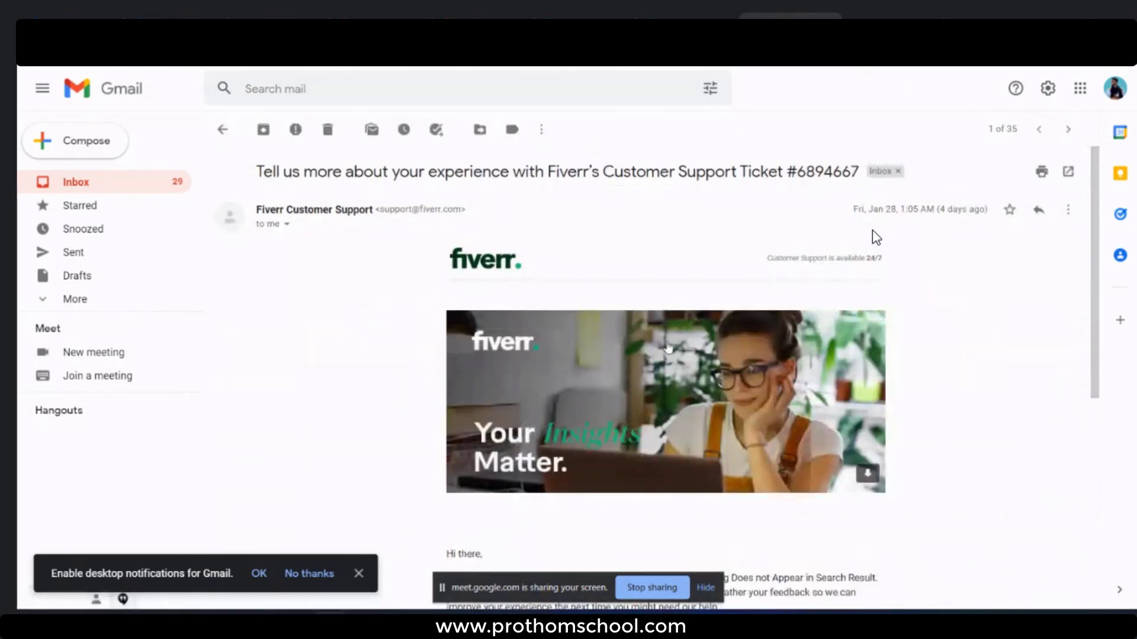
{"action": "scroll", "coordinate": [636, 332], "scroll_direction": "down", "scroll_amount": 5}
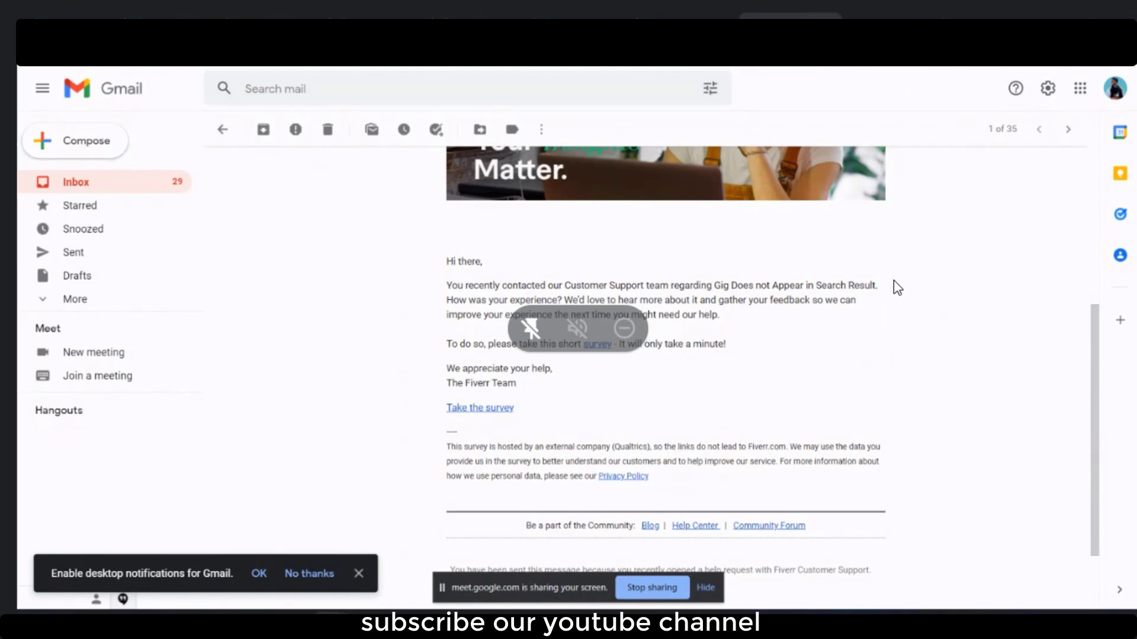
{"action": "key", "text": "u"}
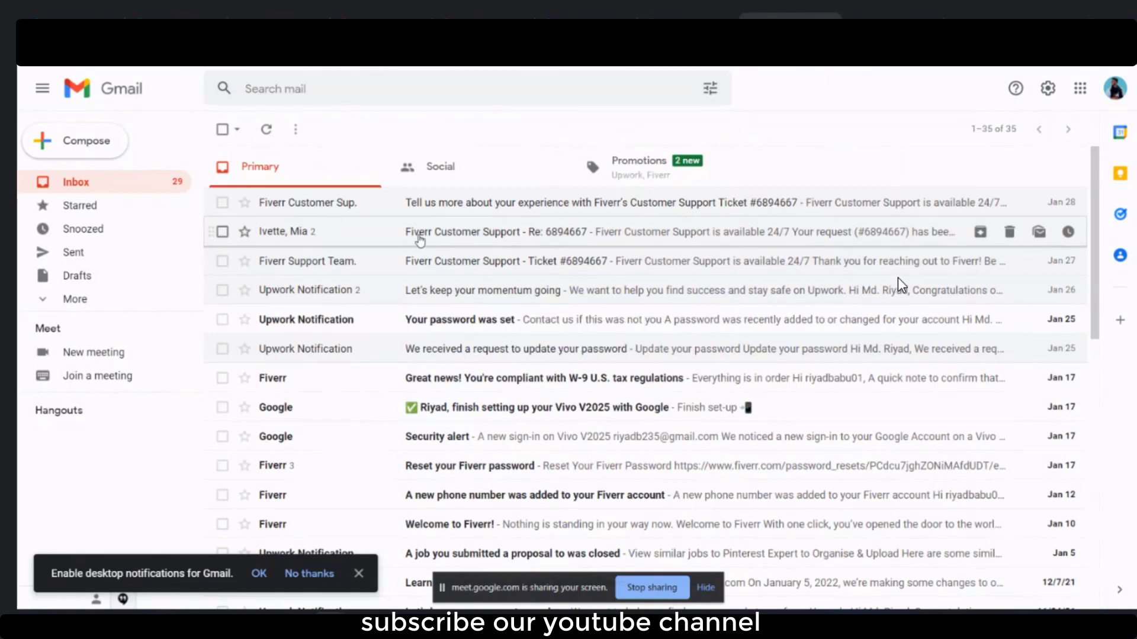
Step: Reopen the Fiverr Customer Support reply thread and review both agents' answers about the gig
{"action": "left_click", "coordinate": [420, 237]}
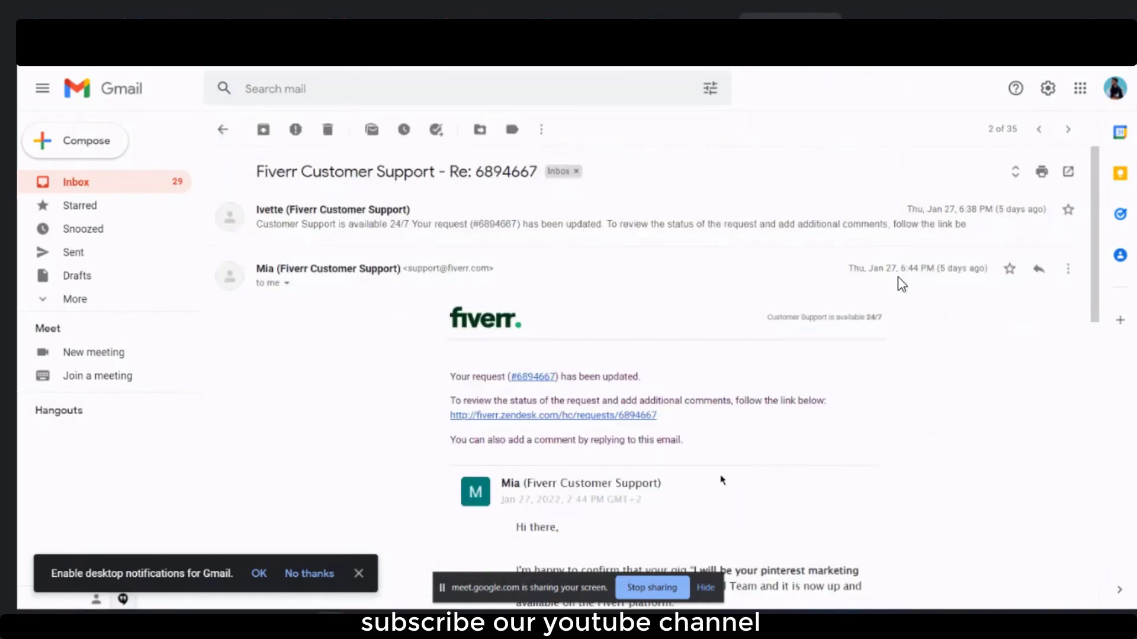
{"action": "scroll", "coordinate": [719, 465], "scroll_direction": "down", "scroll_amount": 8}
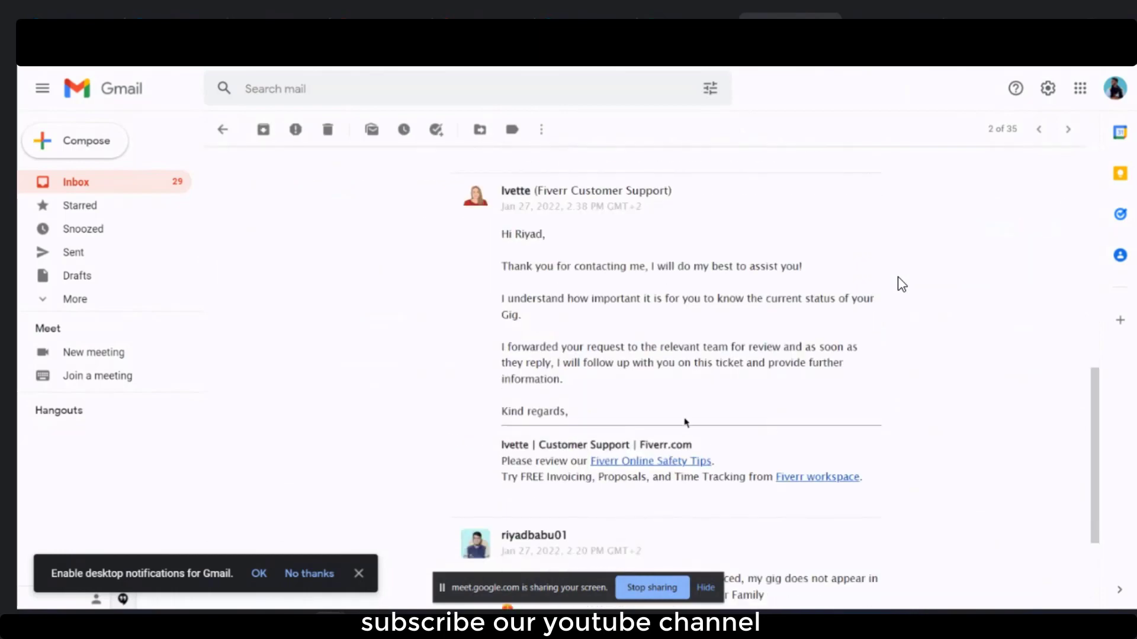
{"action": "scroll", "coordinate": [645, 380], "scroll_direction": "up", "scroll_amount": 5}
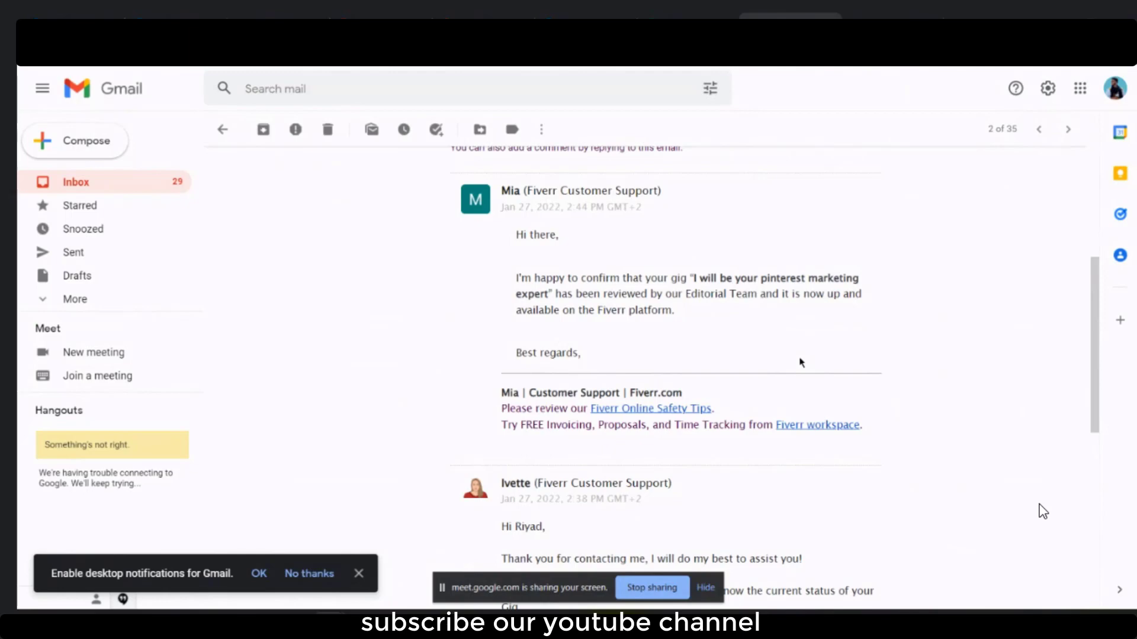
Step: Switch back to the Fiverr Gigs page, go to Help & Support and open the sellers' topic "Viewing Gig statistics"
{"action": "left_click", "coordinate": [688, 16]}
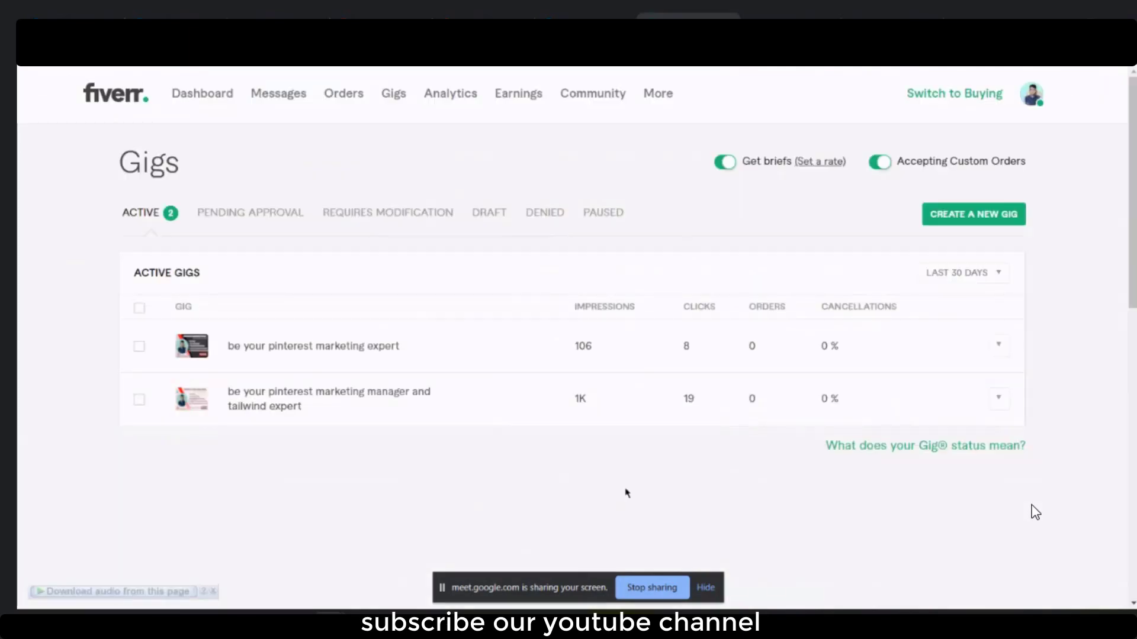
{"action": "scroll", "coordinate": [629, 483], "scroll_direction": "down", "scroll_amount": 5}
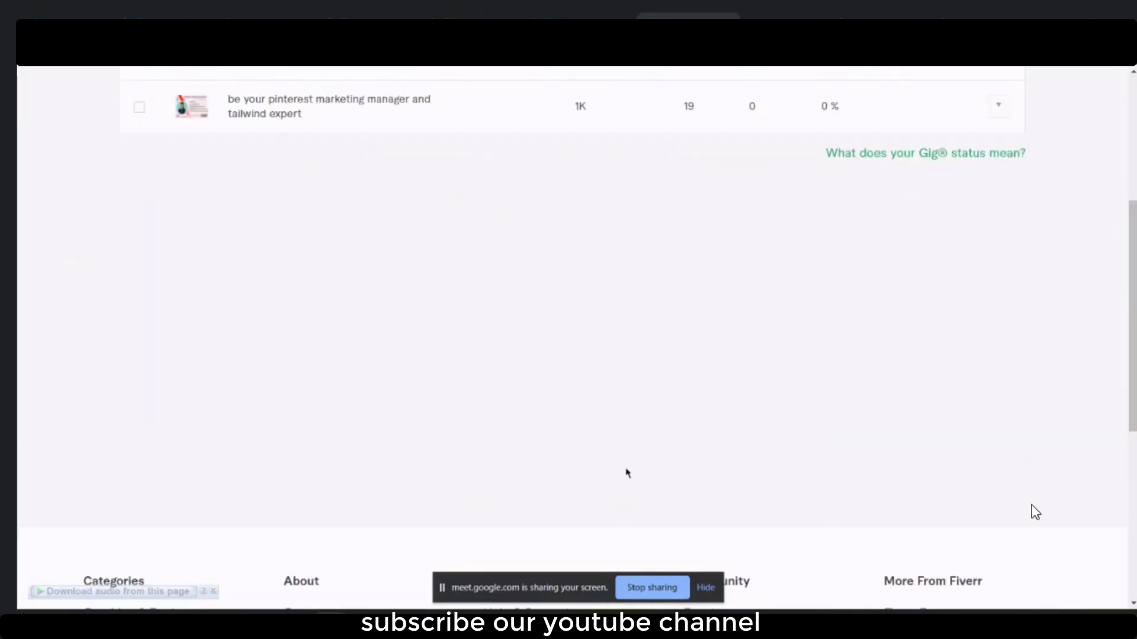
{"action": "scroll", "coordinate": [653, 436], "scroll_direction": "down", "scroll_amount": 5}
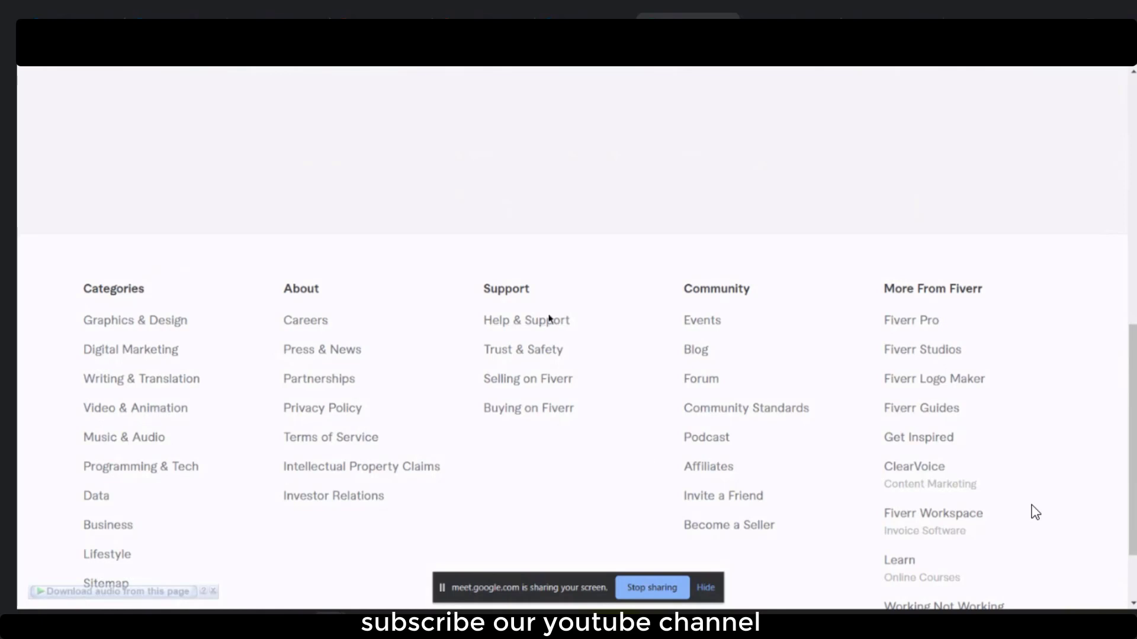
{"action": "left_click", "coordinate": [549, 321]}
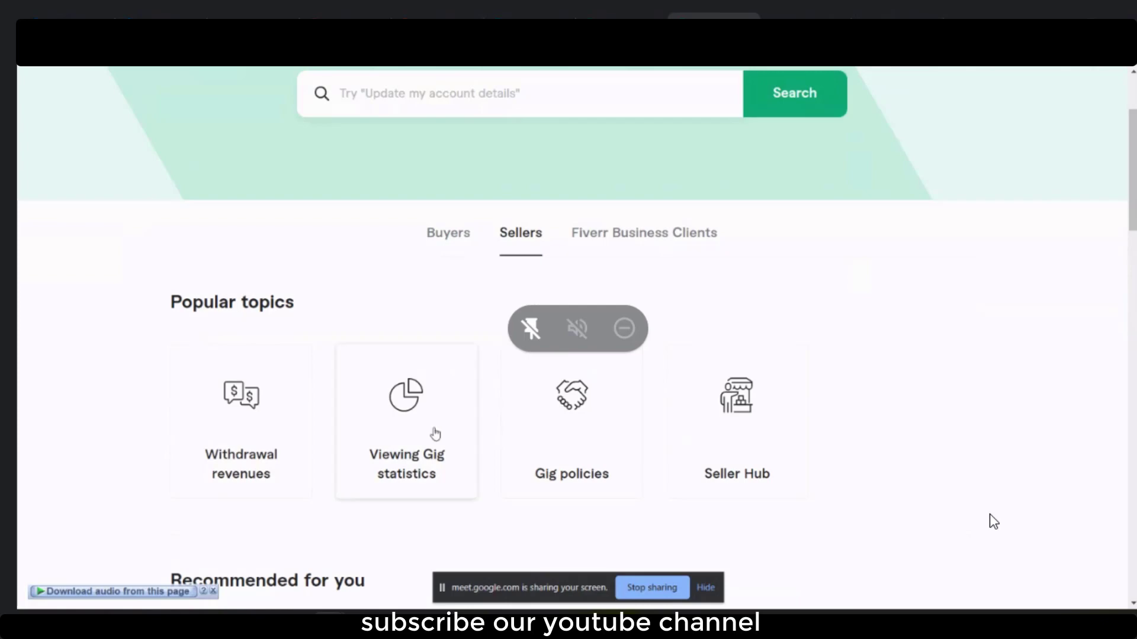
{"action": "left_click", "coordinate": [436, 428]}
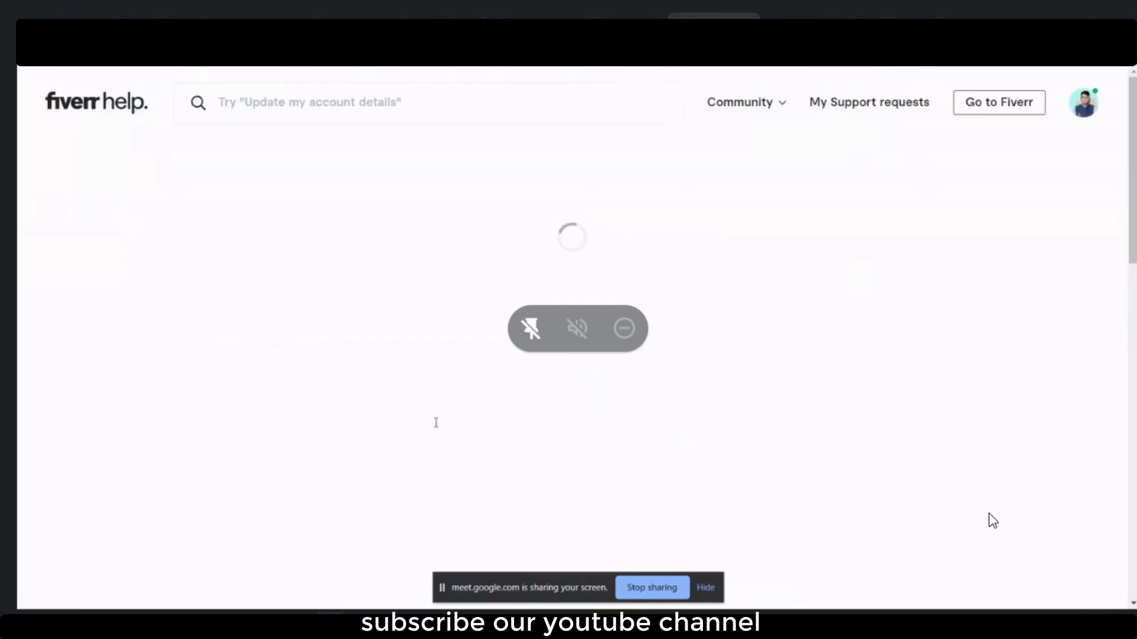